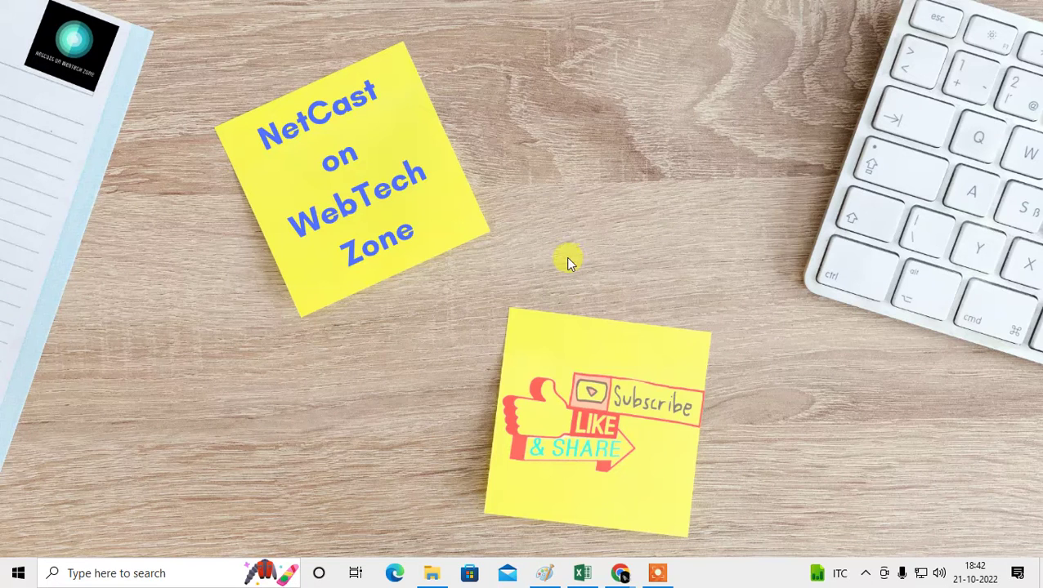
- Refresh the Windows desktop twice using its right-click menu
right_click(515, 103)
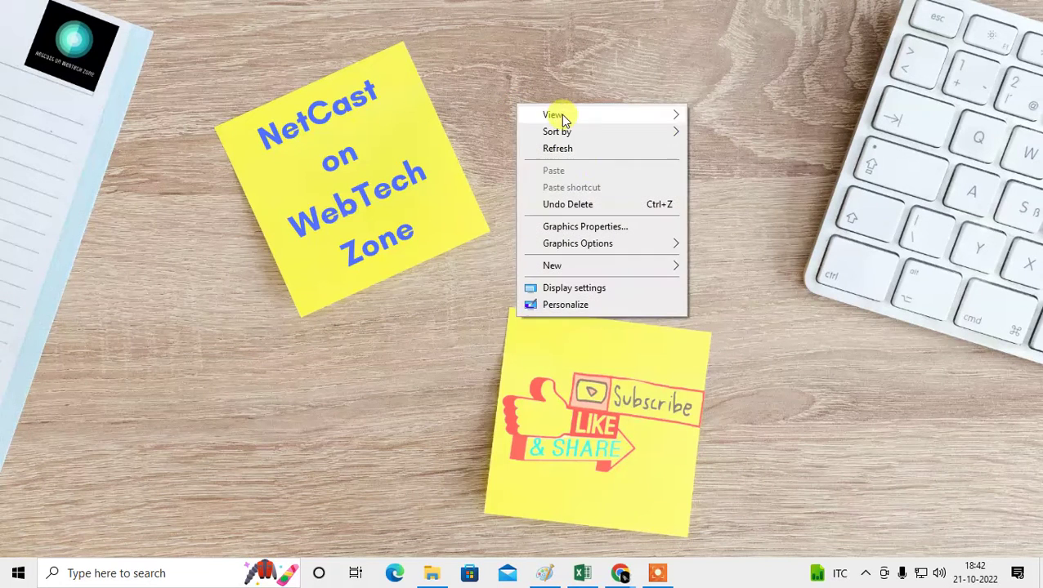
click(594, 150)
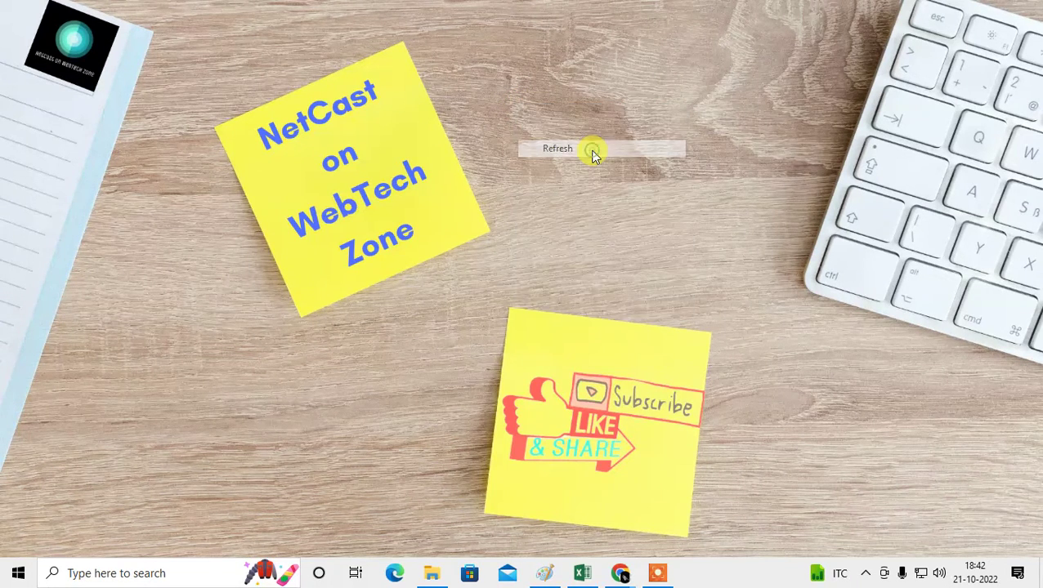
right_click(543, 85)
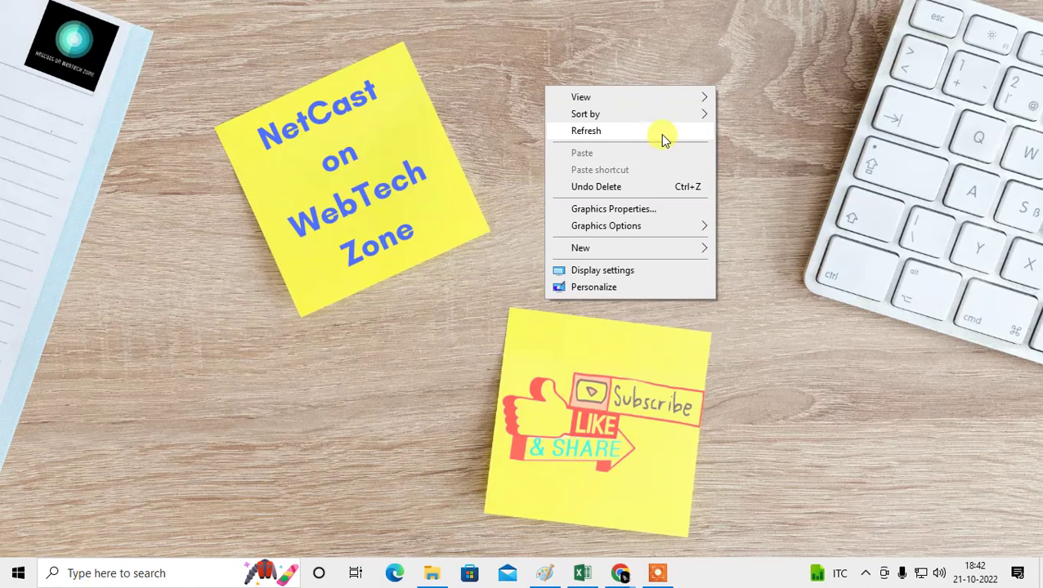
click(664, 134)
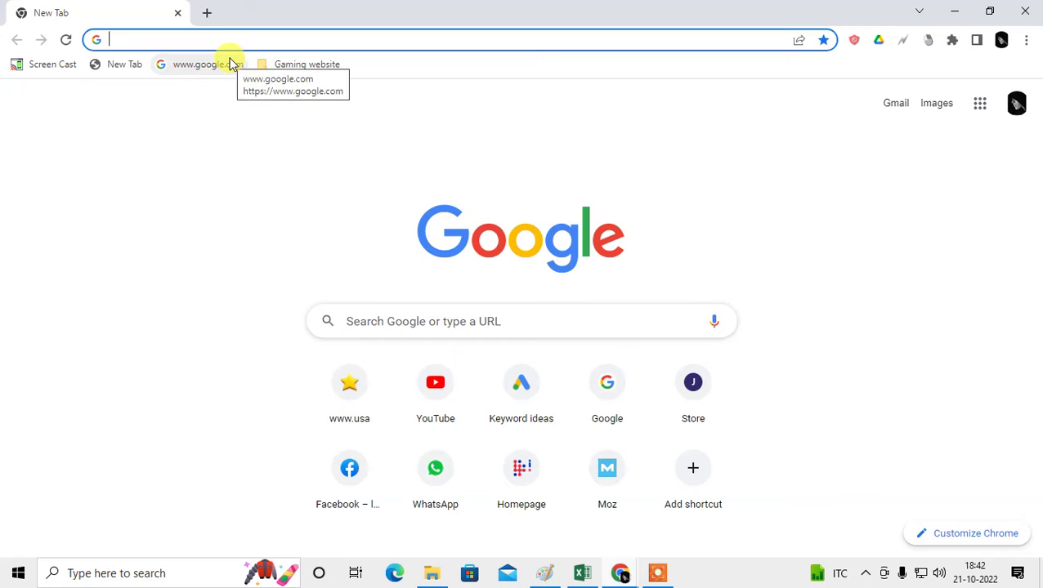
- Search Google for 'http web site' from the address bar
text(http)
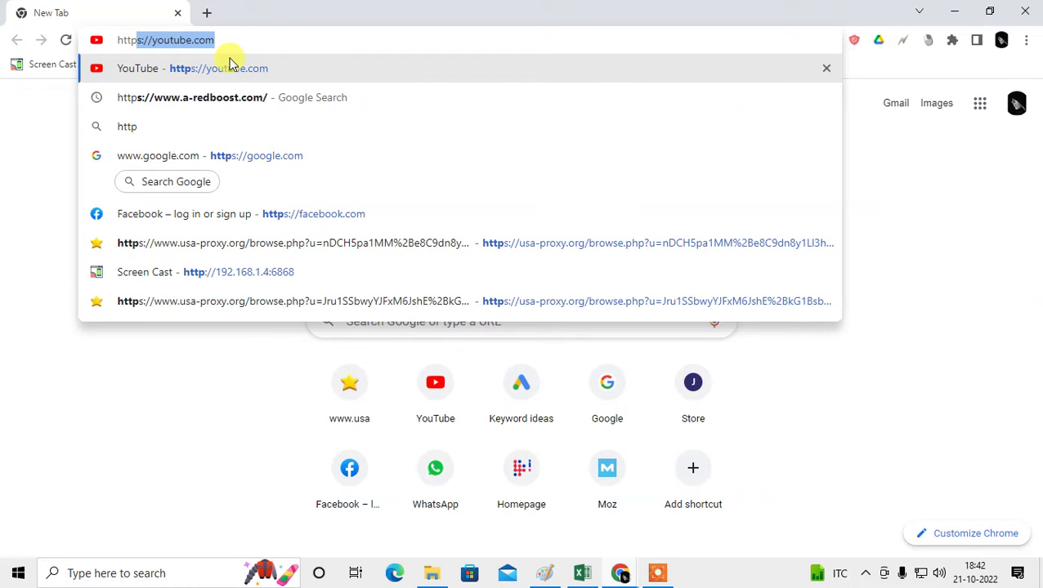
text(s)
key(Return)
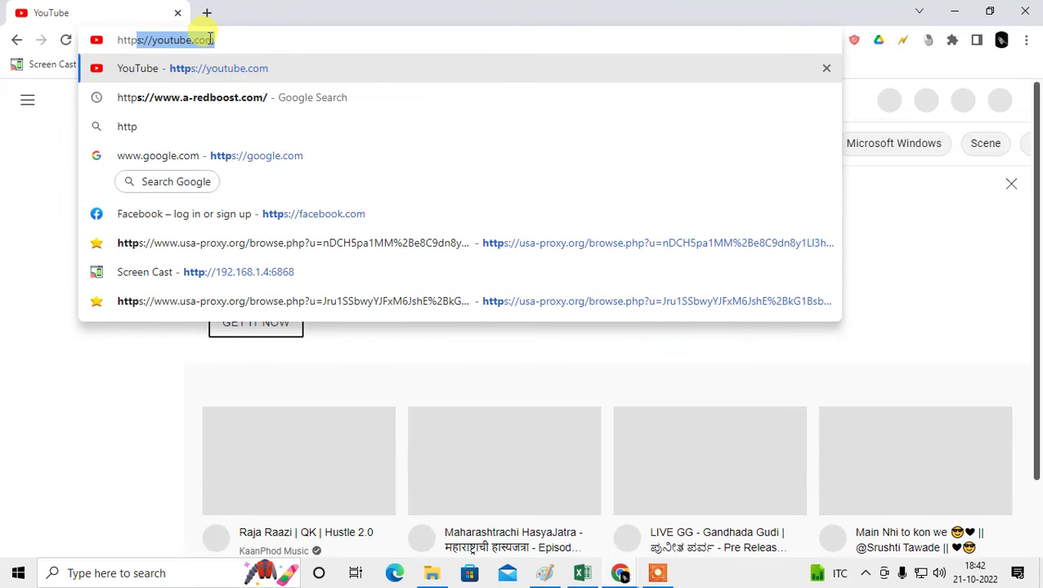
text( web sit)
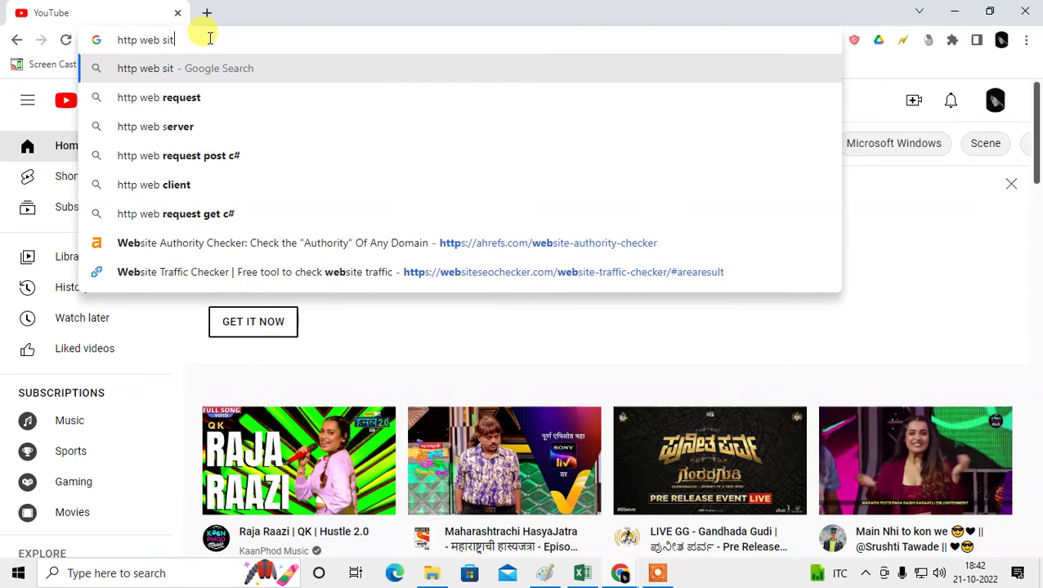
text(e)
key(Return)
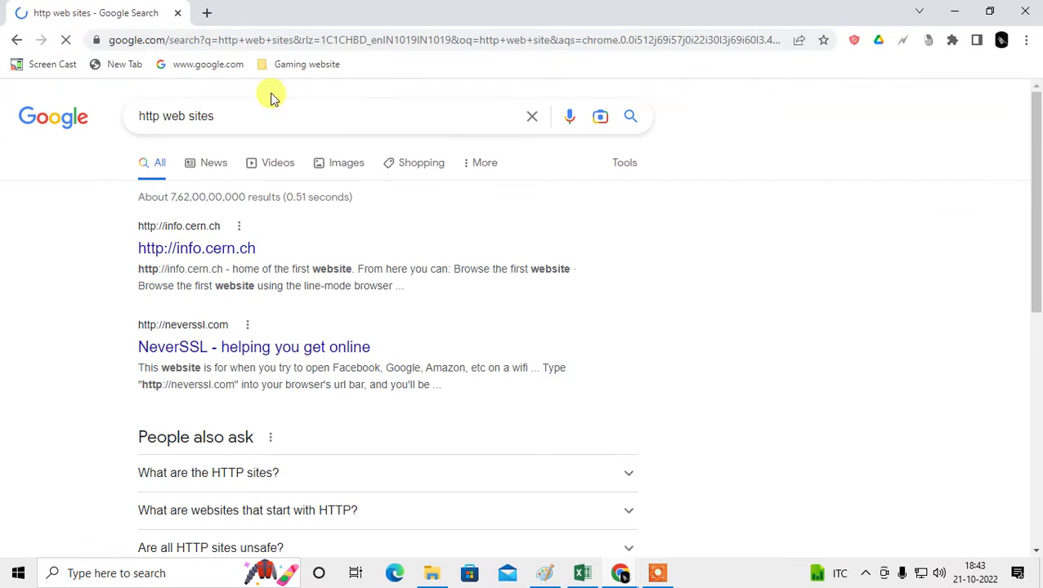
- Open the info.cern.ch result in a new tab and select its address
right_click(188, 257)
click(225, 263)
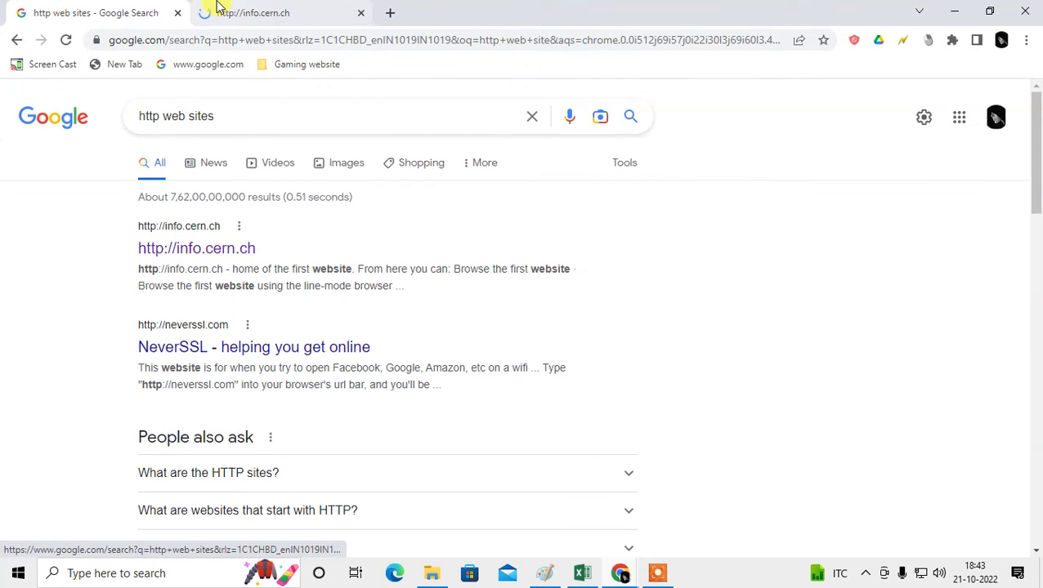
click(229, 12)
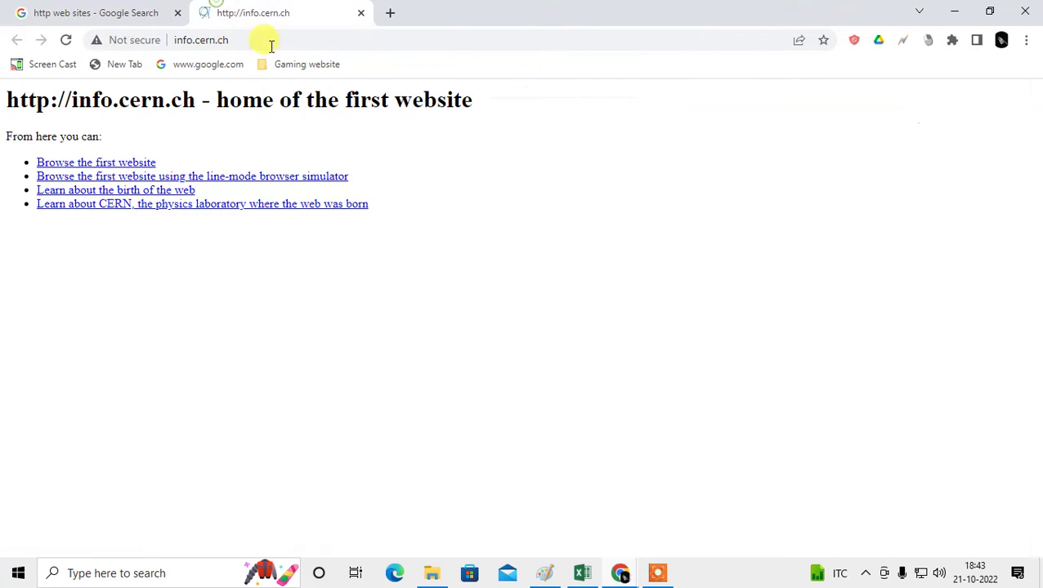
click(181, 42)
- View the secure-connection details for the Google search results page
click(127, 12)
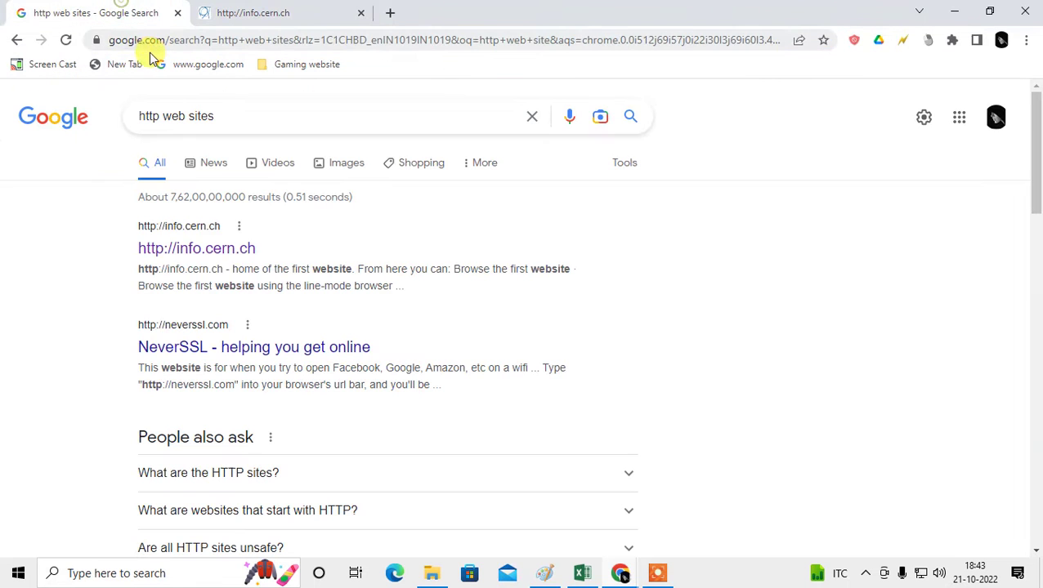
click(96, 41)
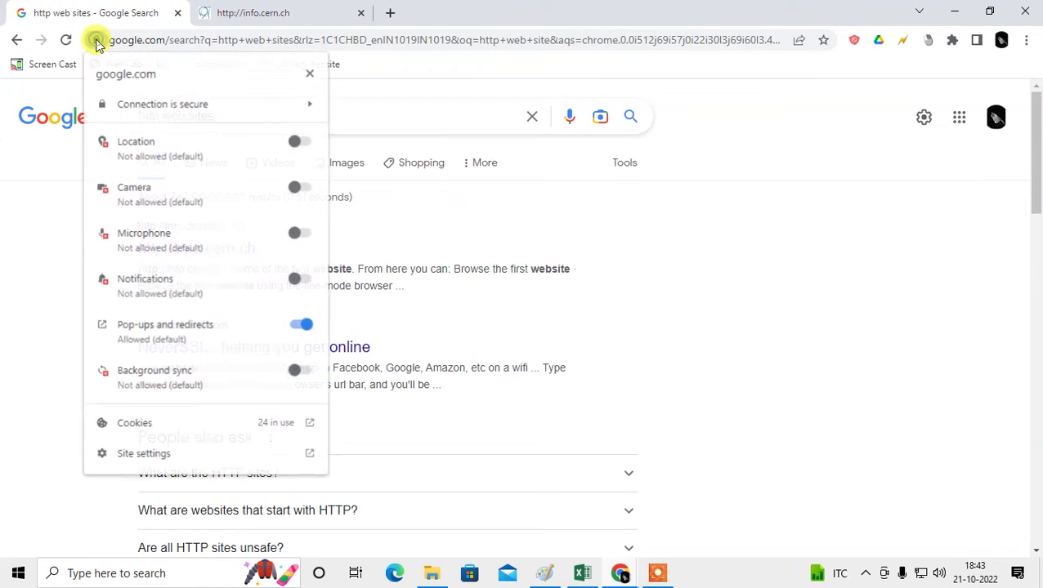
click(165, 41)
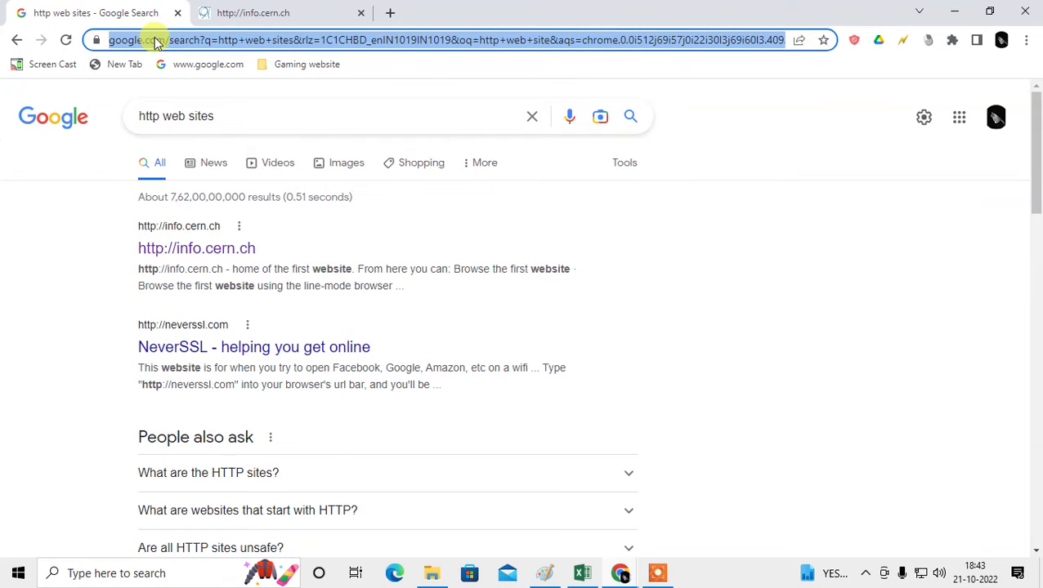
- Open youtube.com in a new tab, then view info.cern.ch's not-secure details
click(390, 12)
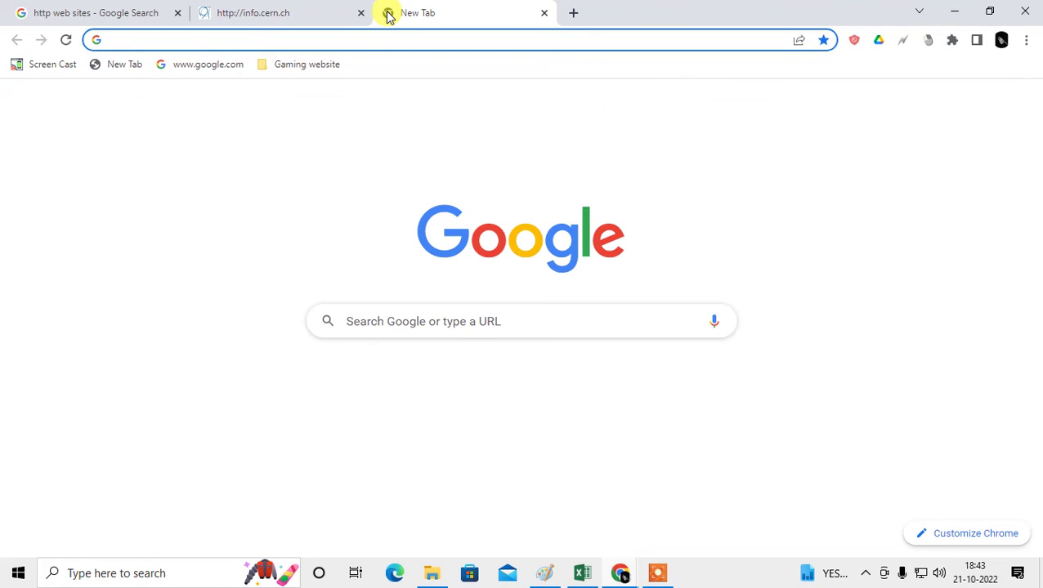
text(youtube.com)
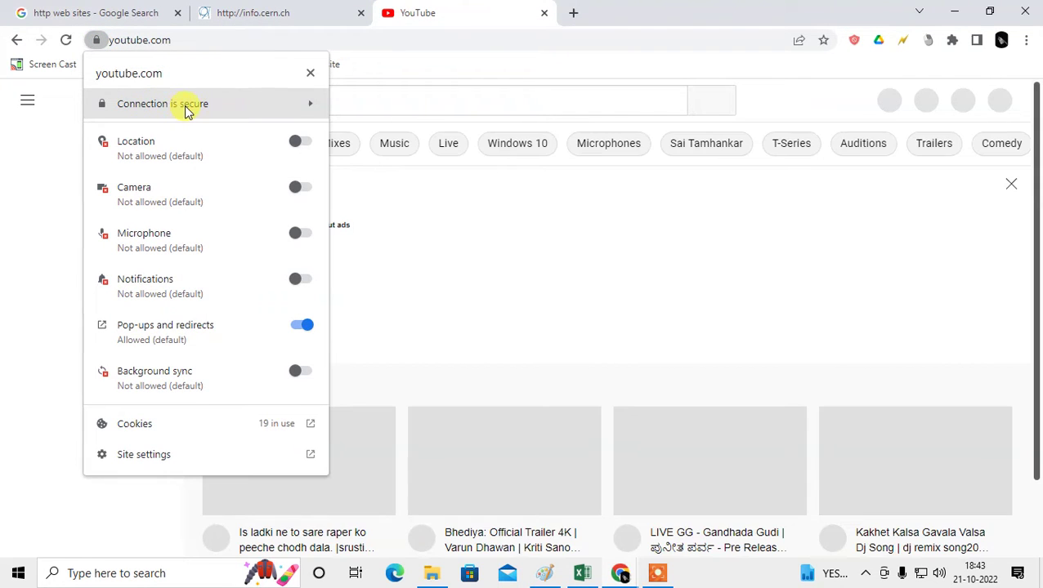
click(254, 12)
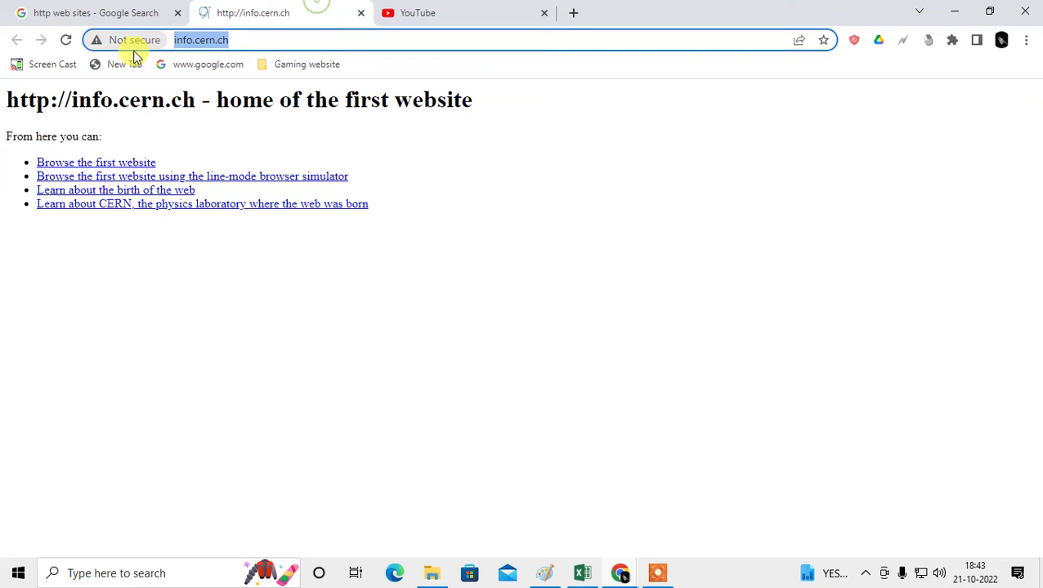
click(96, 40)
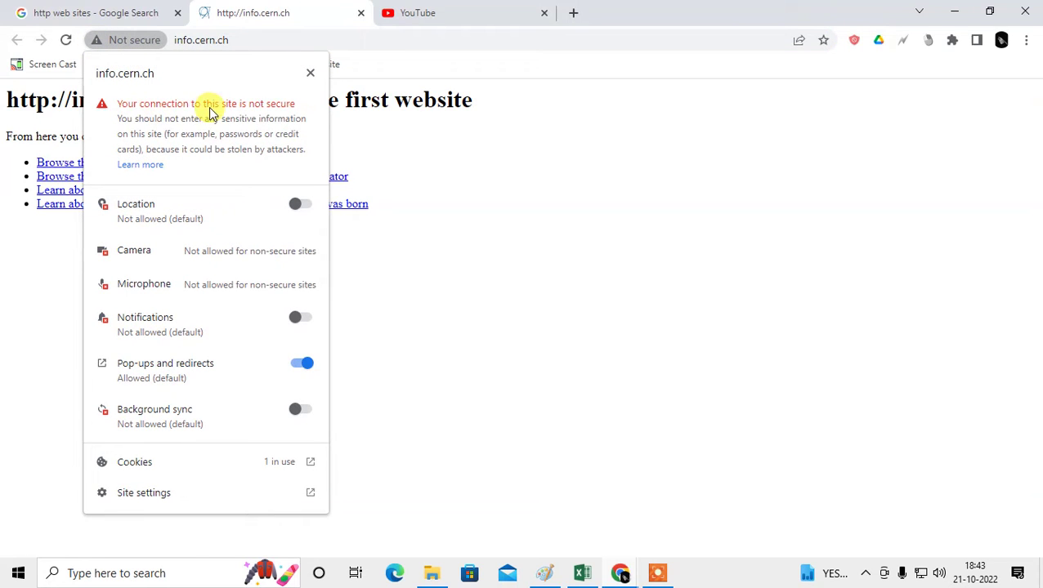
- Copy and paste YouTube's full address to reveal it, then copy info.cern.ch's address
click(419, 12)
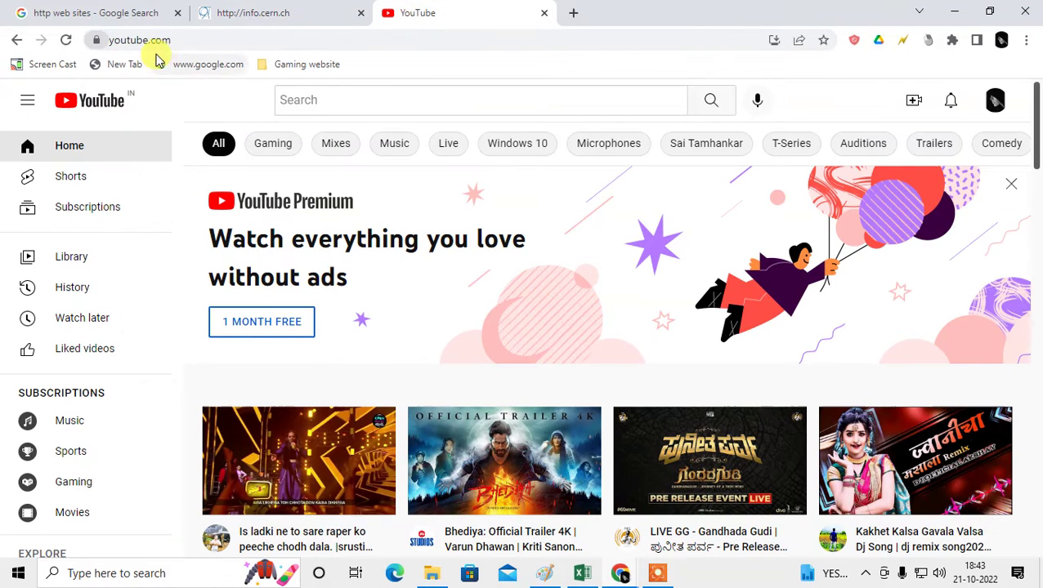
click(195, 40)
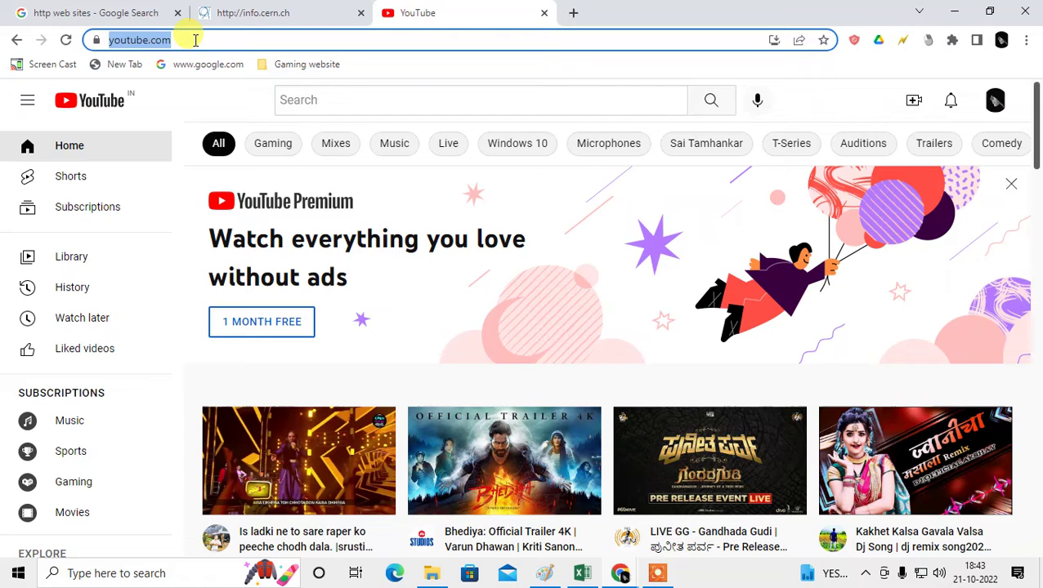
key(ctrl+c)
key(ctrl+v)
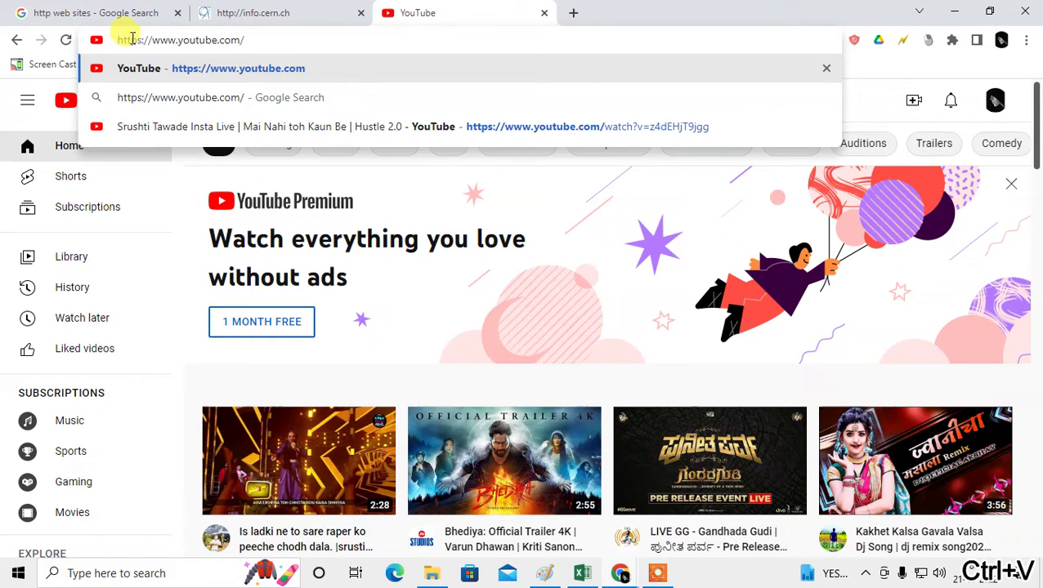
click(249, 14)
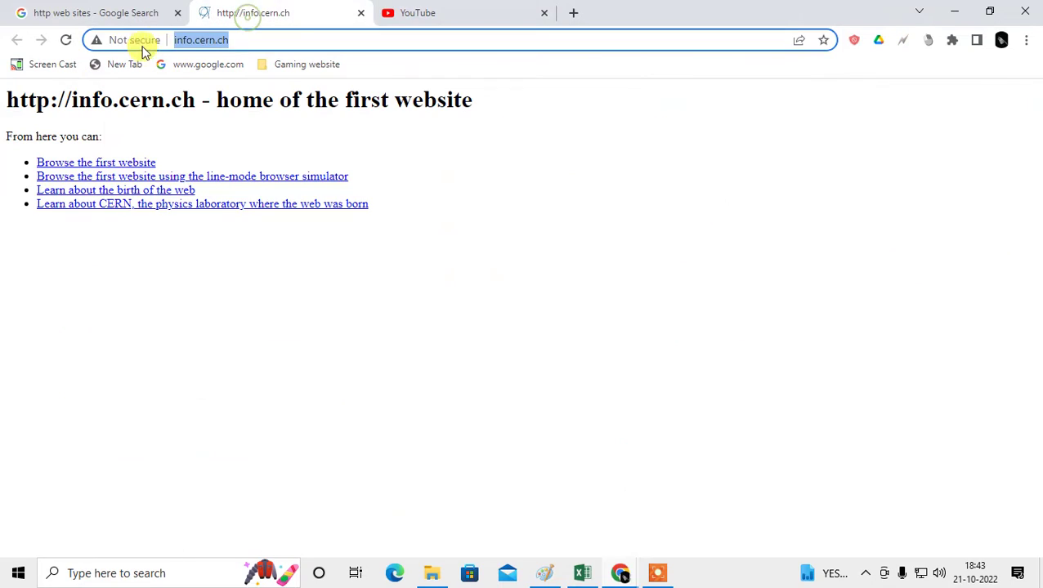
key(ctrl+c)
key(ctrl+v)
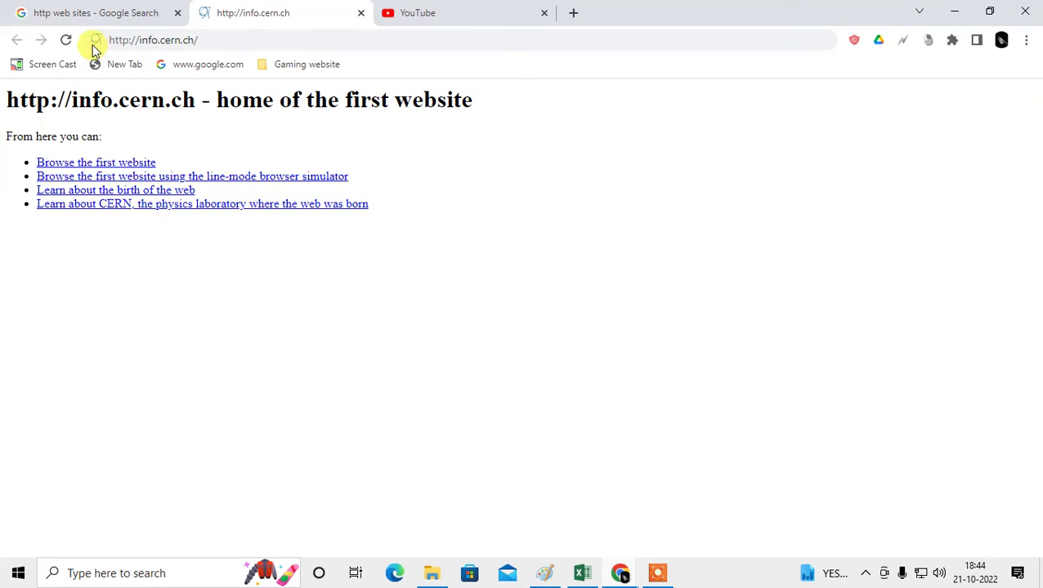
click(65, 40)
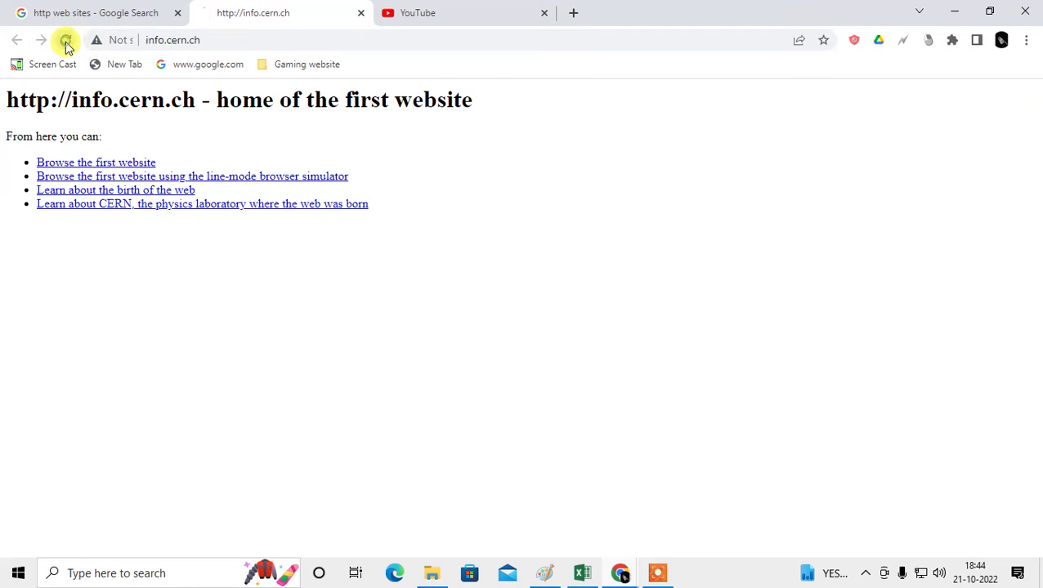
click(116, 39)
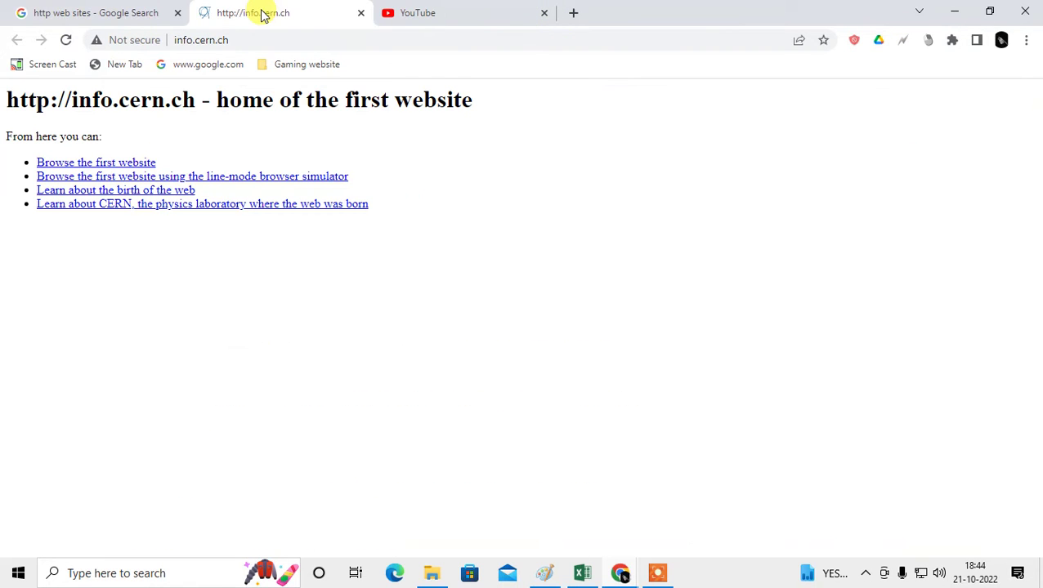
click(96, 45)
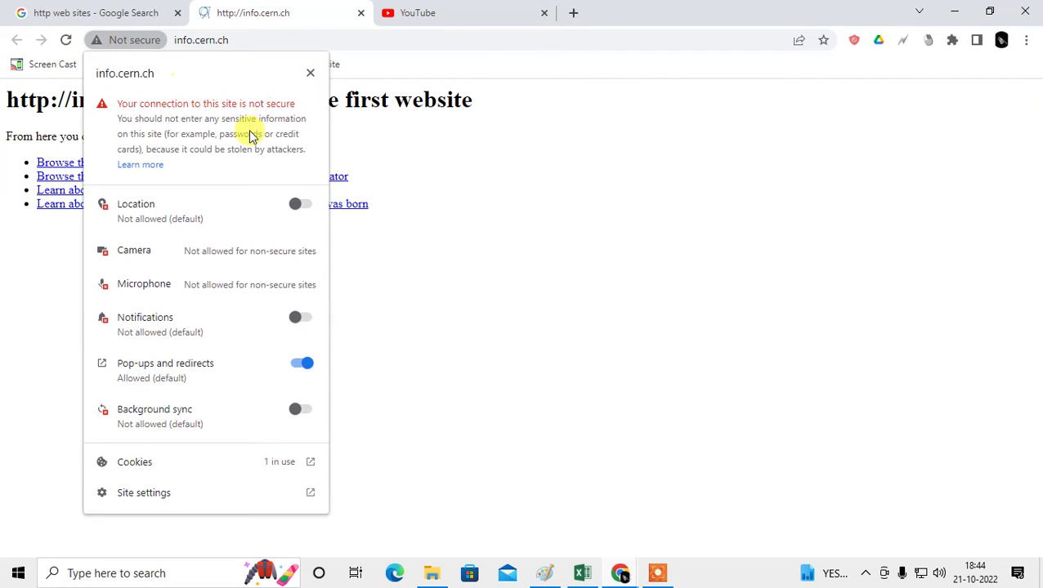
- Open Chrome's help article on connection security and skim its first step
click(139, 167)
scroll(426, 373, down, 2)
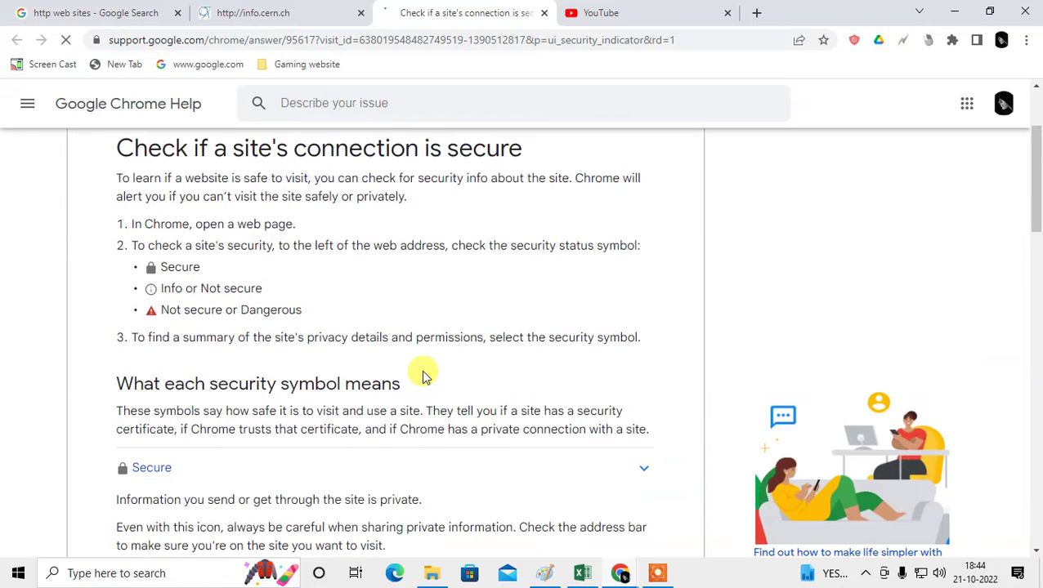
scroll(298, 331, down, 2)
scroll(298, 328, up, 1)
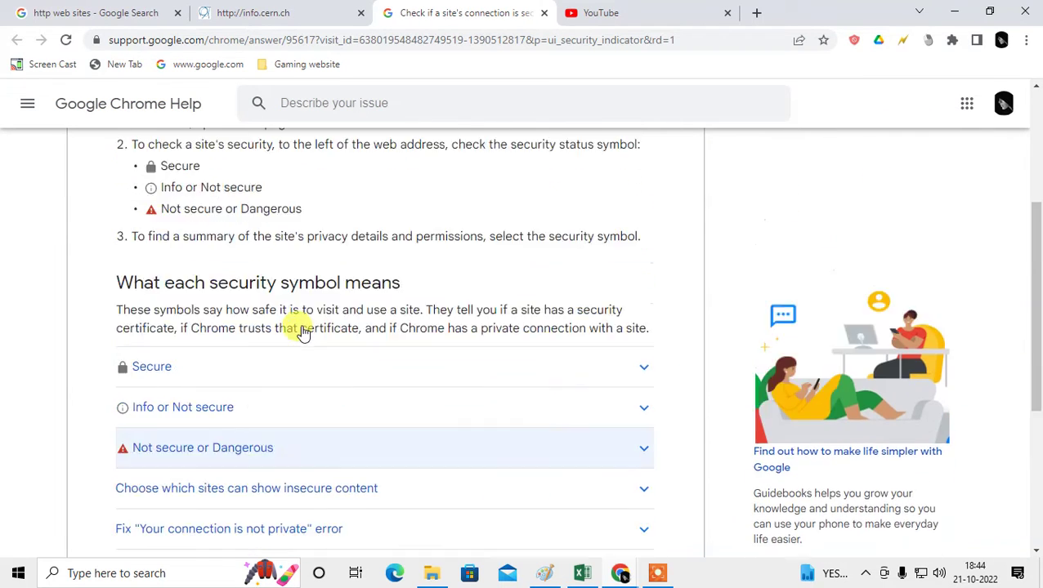
scroll(278, 319, up, 1)
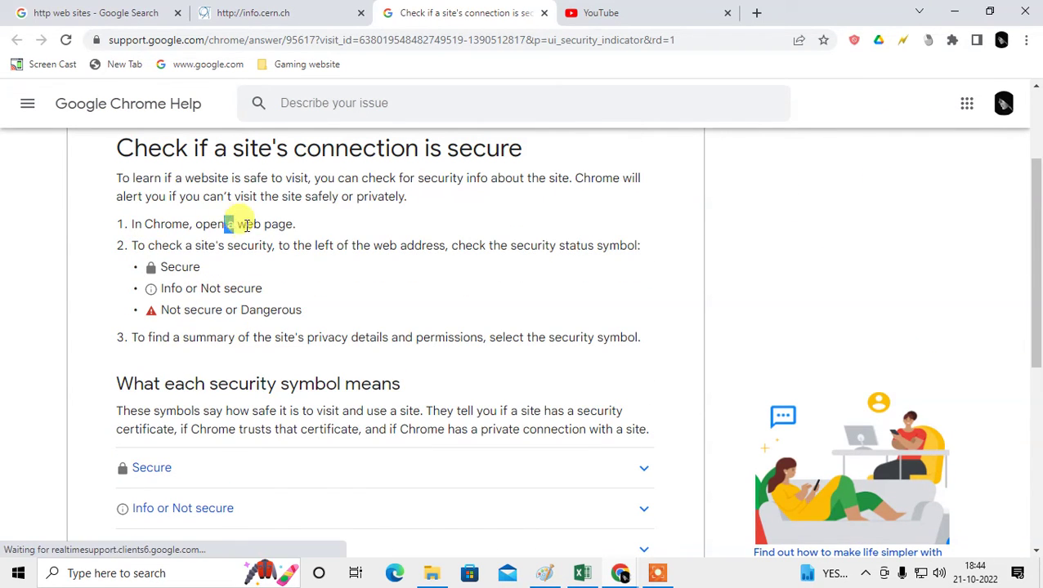
drag(226, 225, 245, 225)
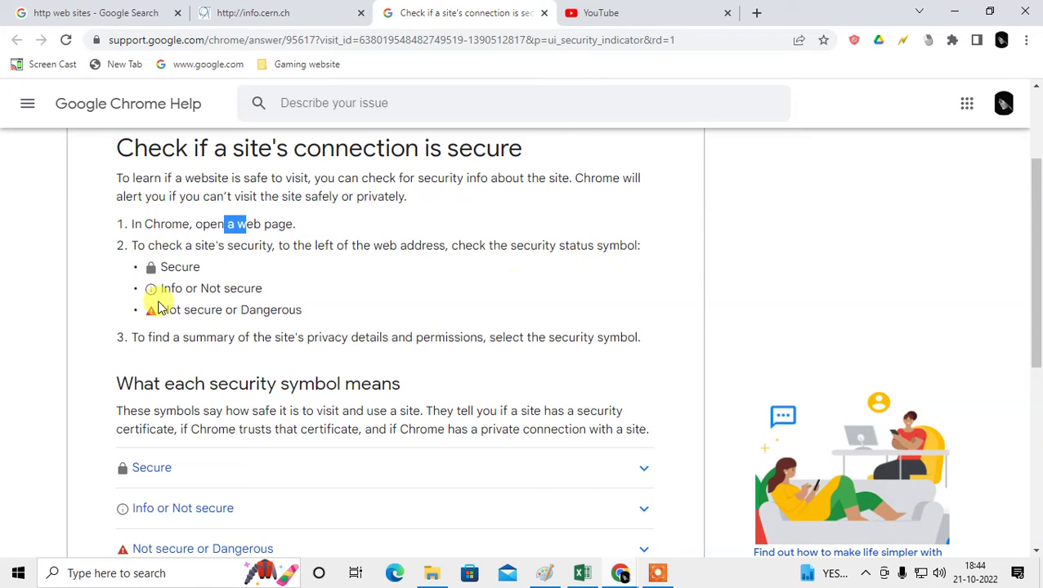
- Expand the 'Fix "Your connection is not private" error' help, then return to info.cern.ch's site info
scroll(336, 348, down, 1)
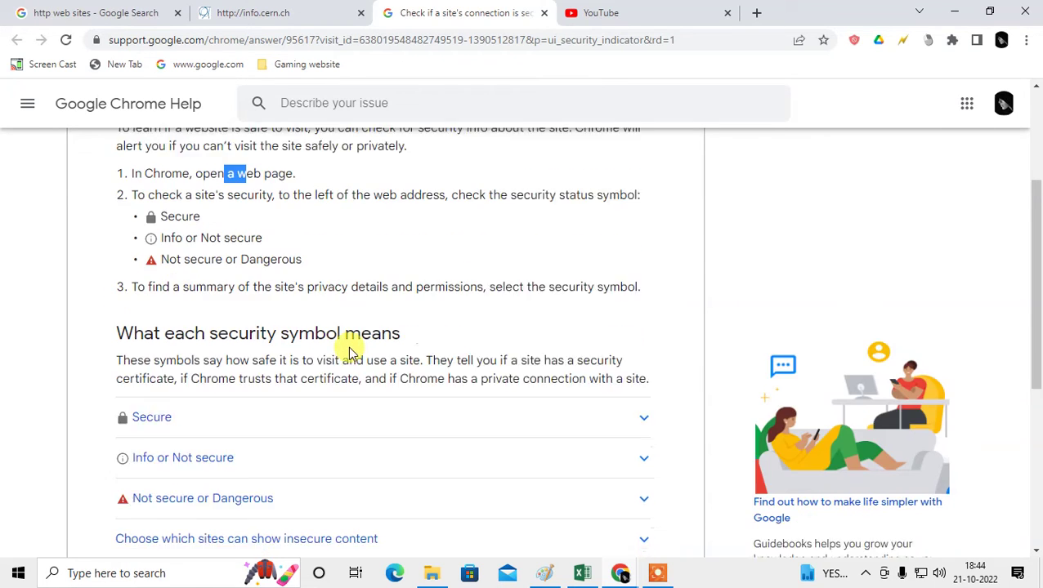
scroll(230, 317, down, 4)
scroll(221, 204, up, 3)
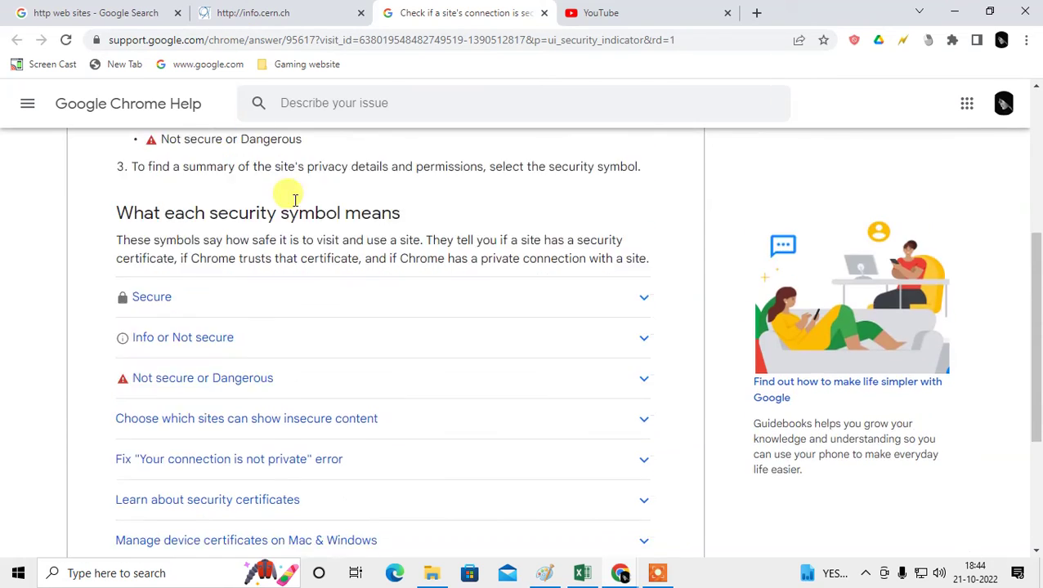
scroll(163, 220, down, 3)
click(641, 233)
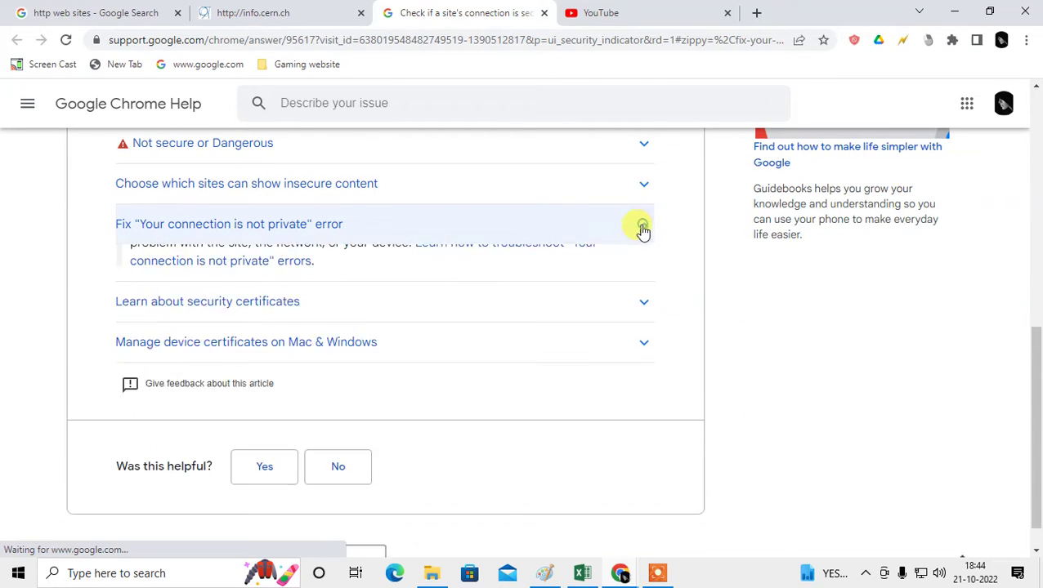
click(260, 12)
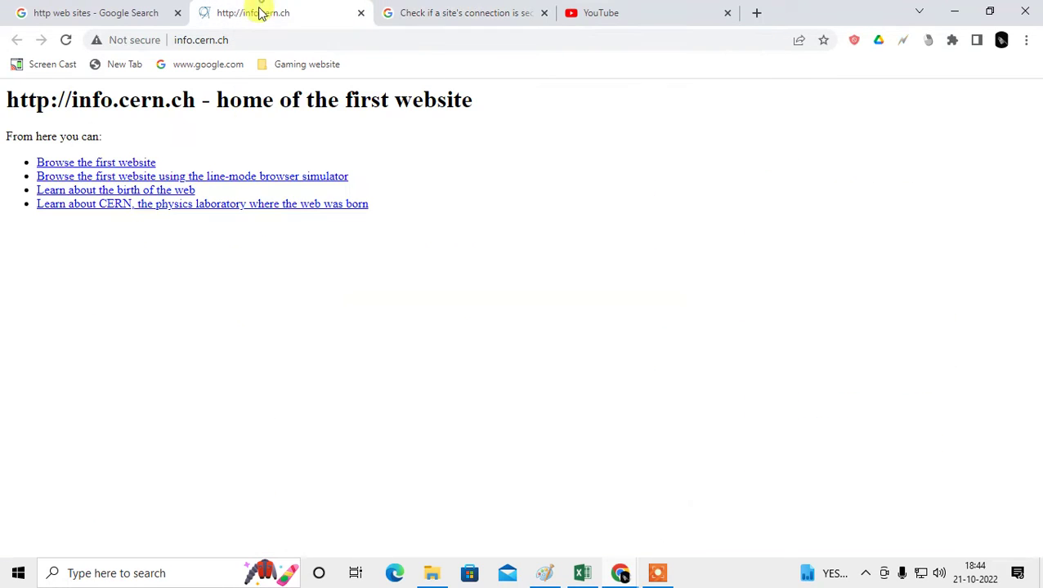
click(95, 41)
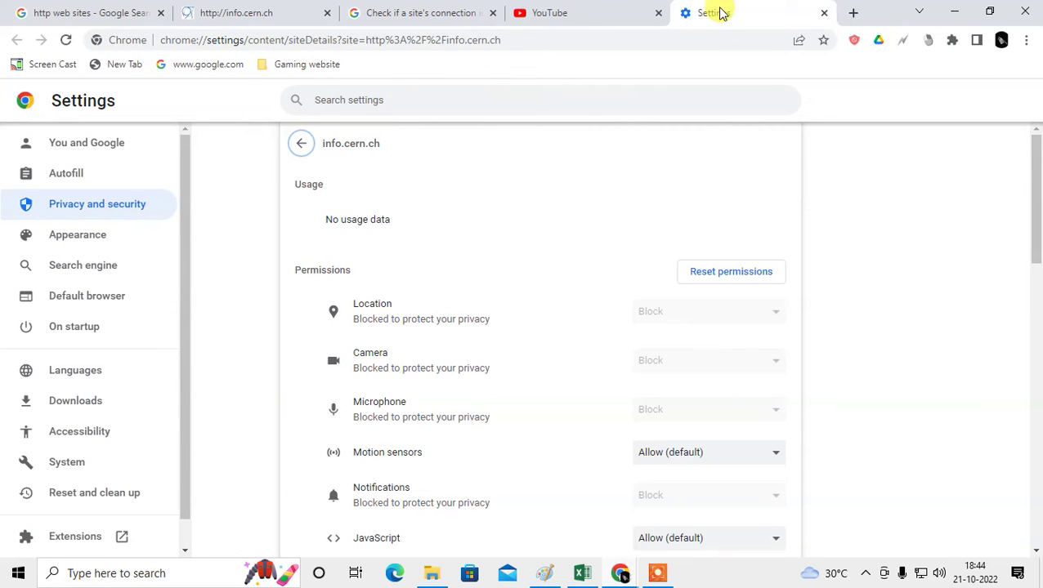
- Scroll info.cern.ch's site settings to Insecure content and open its Block (default) dropdown
scroll(489, 321, down, 1)
scroll(489, 322, down, 3)
scroll(505, 346, down, 8)
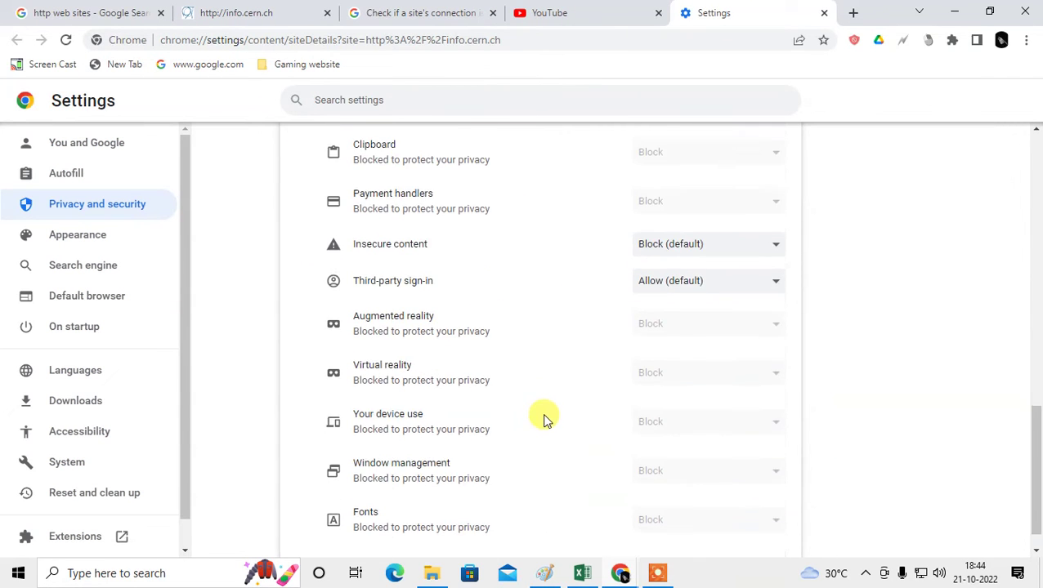
scroll(540, 417, up, 2)
scroll(540, 416, up, 2)
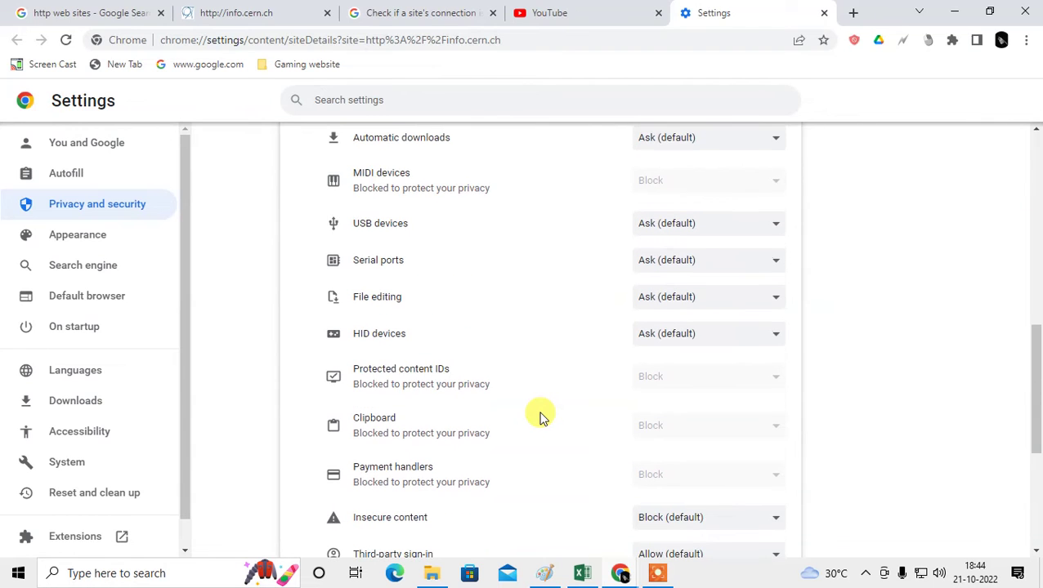
scroll(540, 417, up, 1)
scroll(539, 417, up, 2)
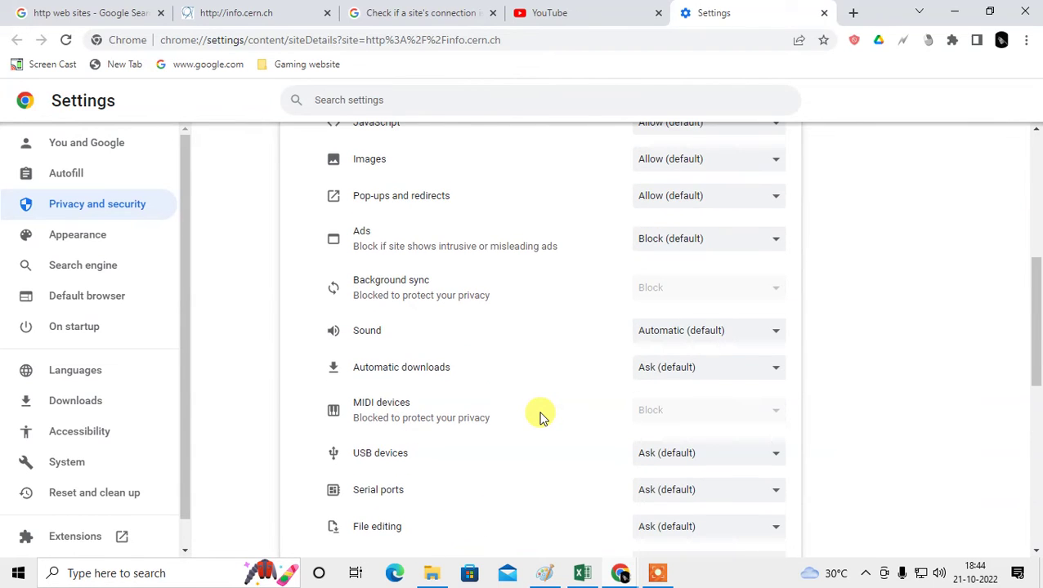
scroll(539, 417, up, 2)
scroll(540, 418, up, 1)
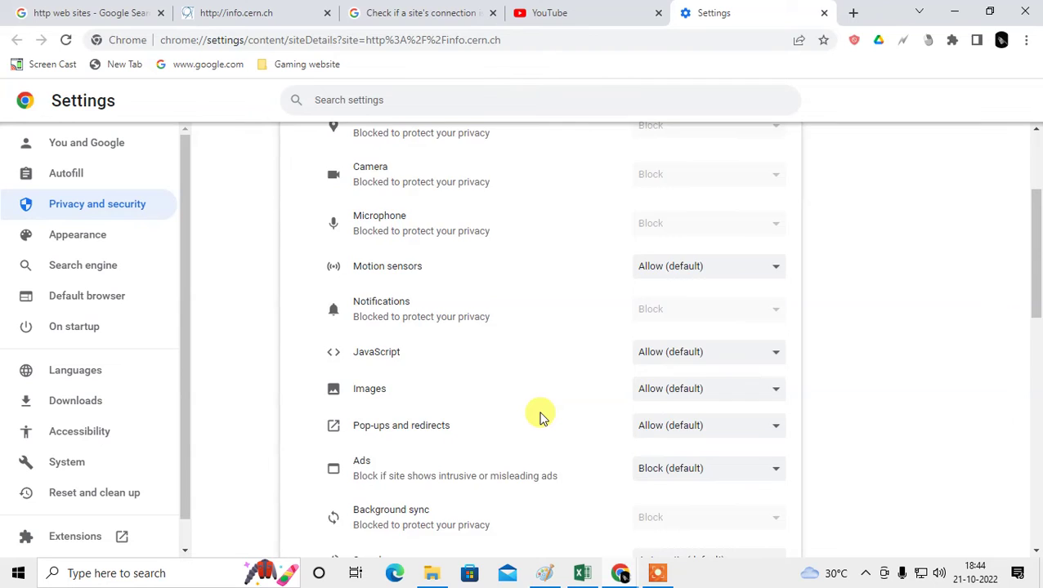
scroll(540, 419, up, 2)
scroll(508, 360, down, 12)
scroll(491, 392, down, 1)
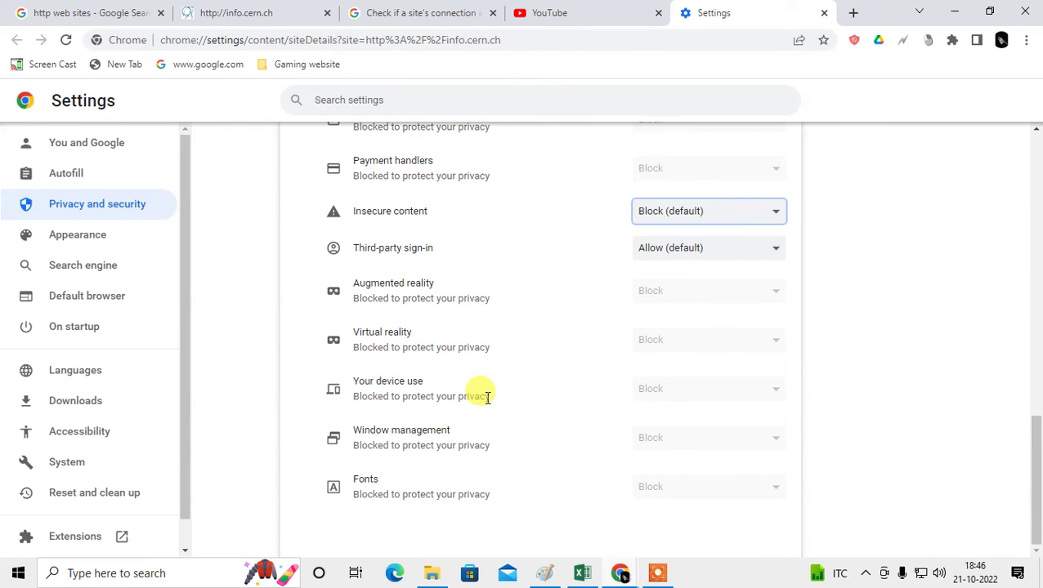
scroll(482, 397, up, 4)
scroll(481, 392, up, 5)
scroll(349, 396, down, 4)
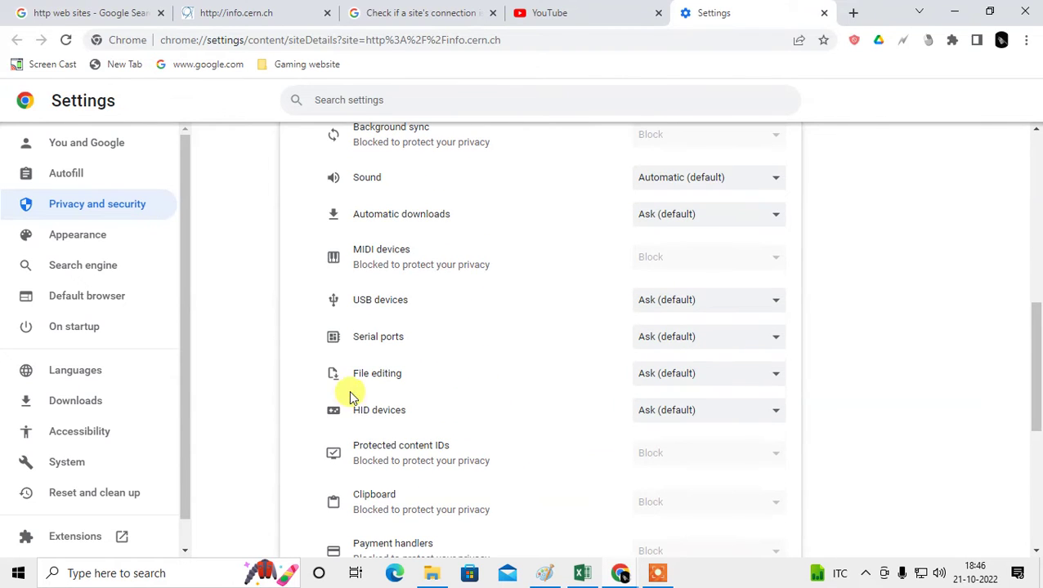
scroll(456, 411, down, 1)
scroll(419, 293, down, 1)
scroll(510, 361, down, 1)
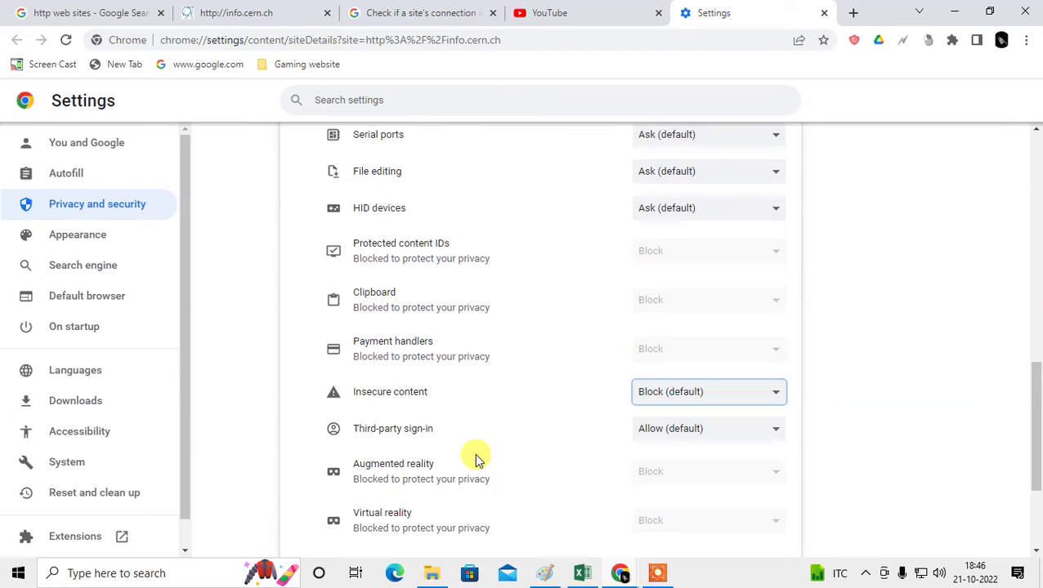
click(718, 368)
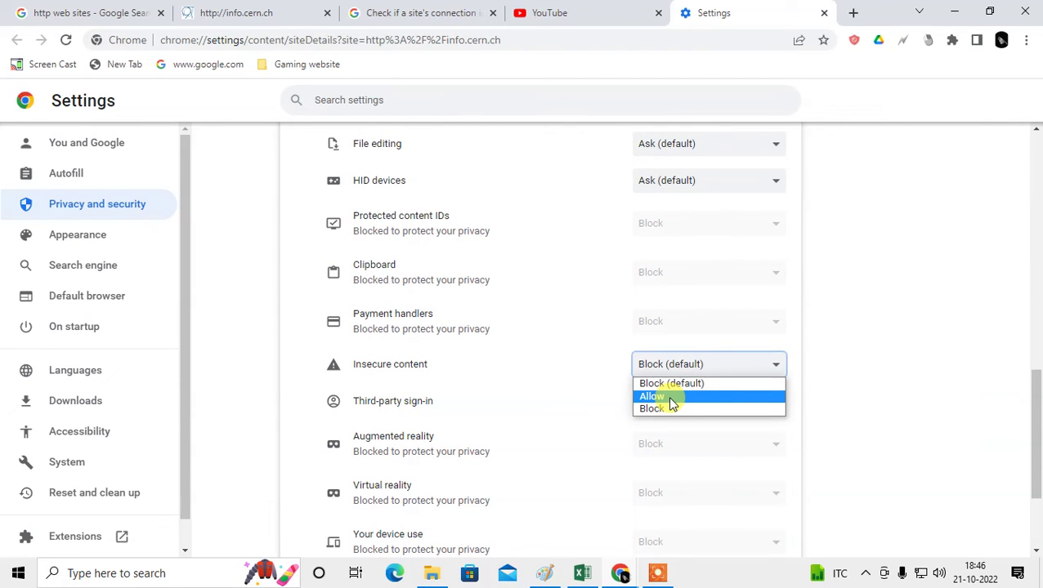
- Leave insecure content at Block and open Privacy and security settings in a new tab
click(66, 205)
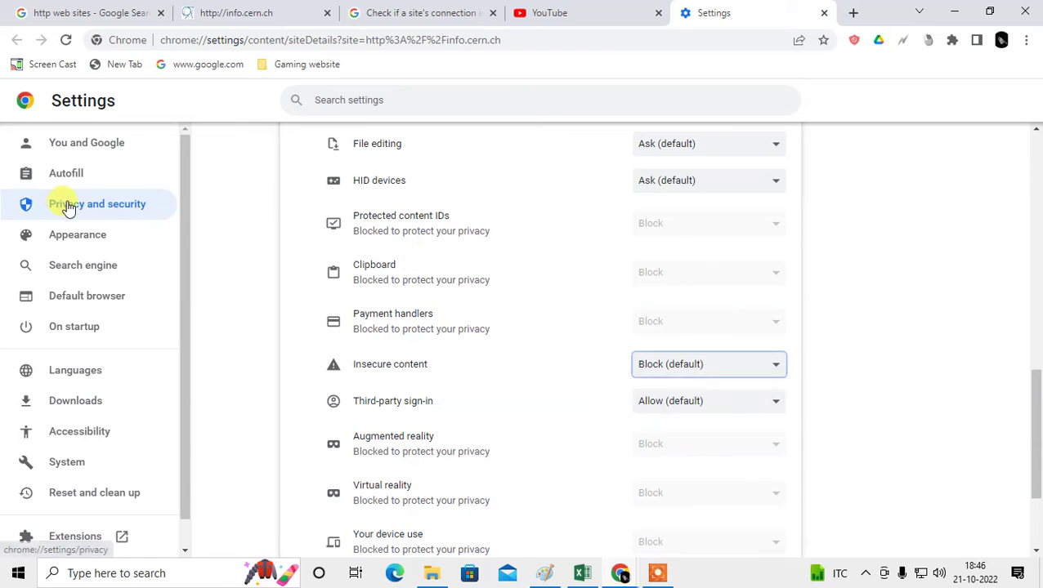
click(118, 209)
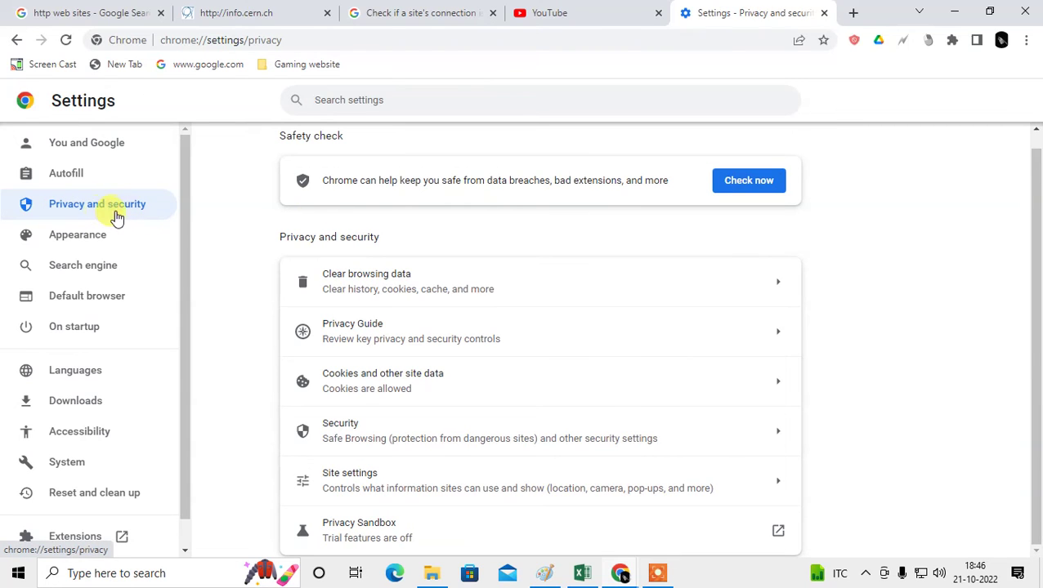
click(852, 13)
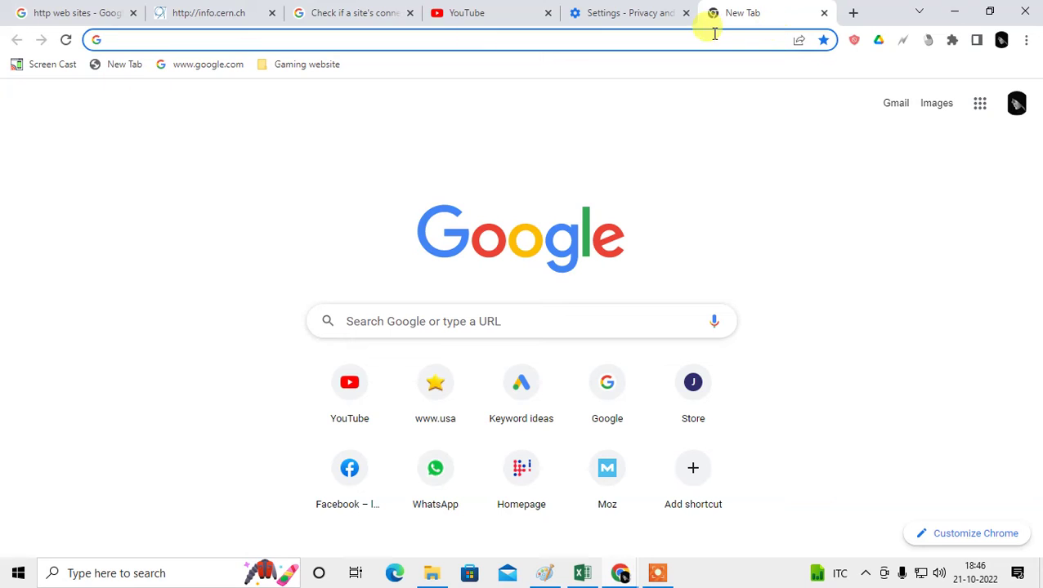
click(1027, 40)
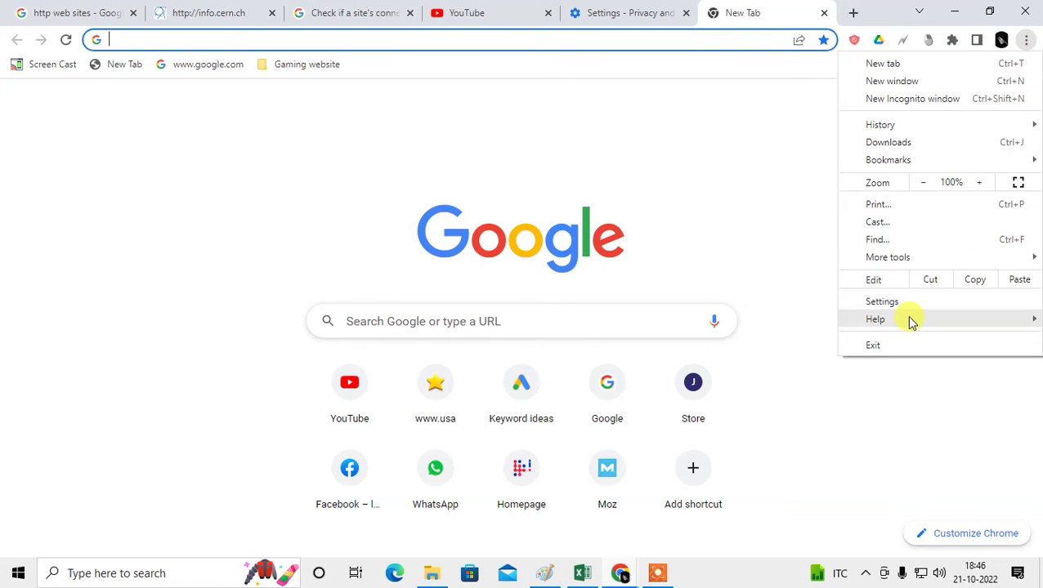
click(908, 302)
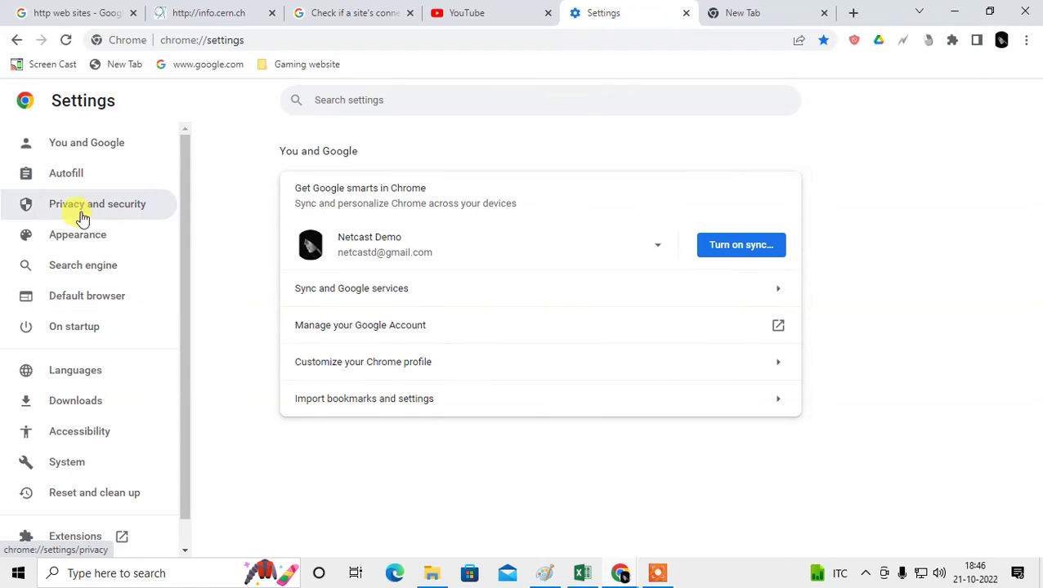
click(103, 213)
- Go to Site settings > Additional content settings > Insecure content, whose site lists are empty
scroll(466, 360, down, 1)
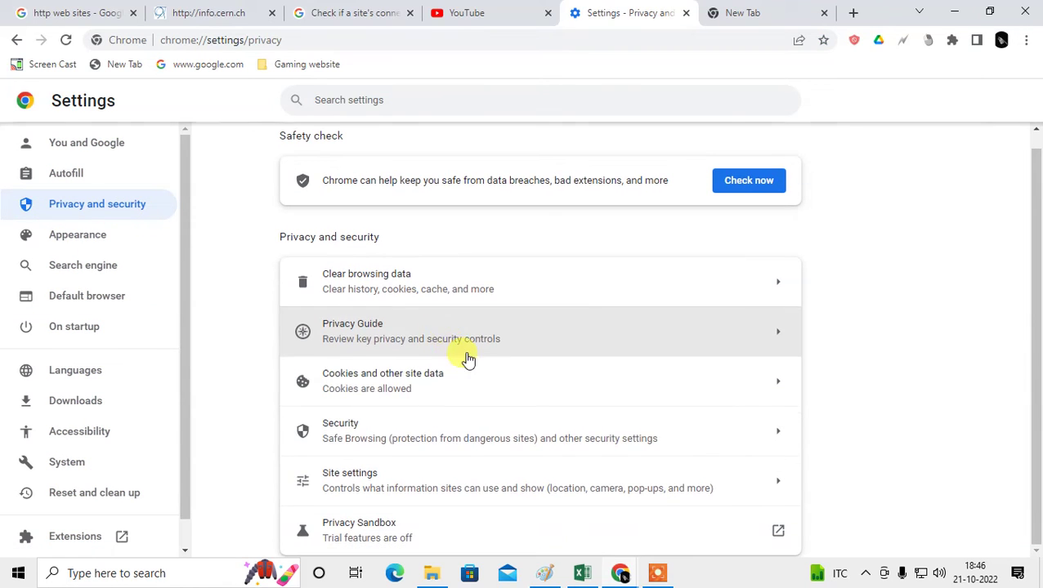
click(371, 482)
scroll(491, 449, down, 3)
scroll(555, 462, down, 4)
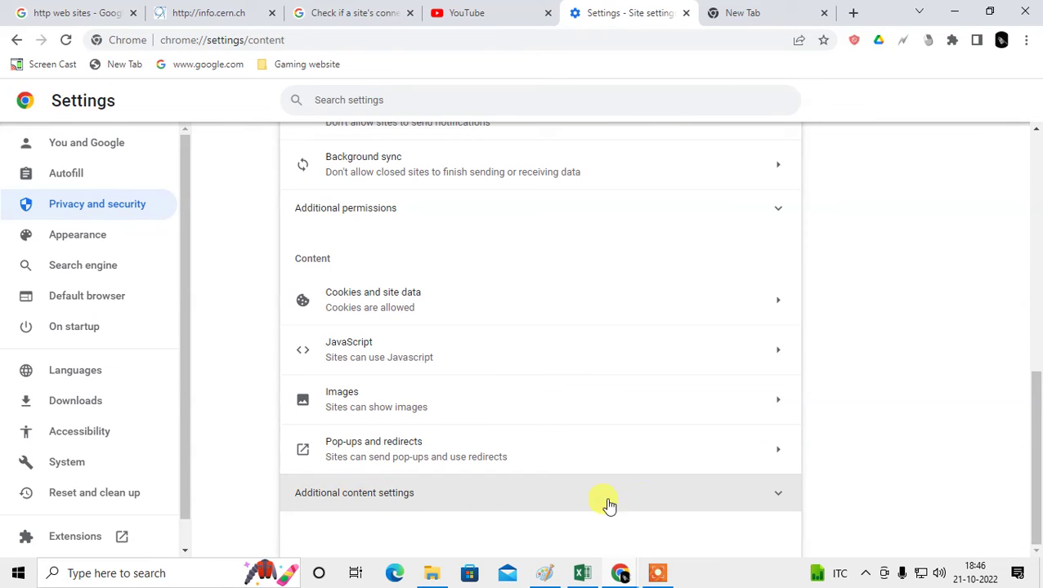
click(717, 500)
scroll(717, 505, down, 4)
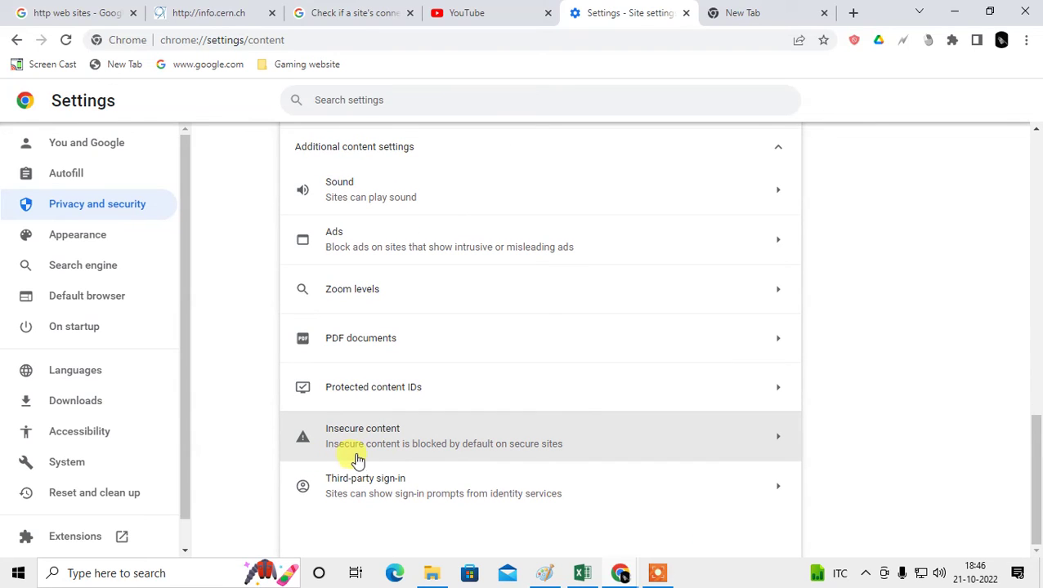
click(384, 453)
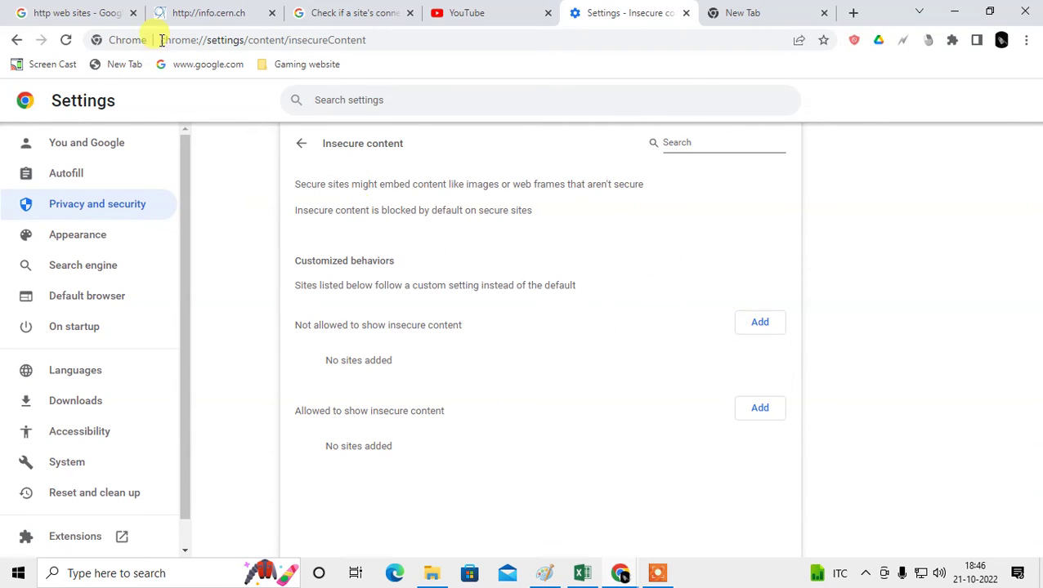
click(203, 8)
- Copy the info.cern.ch address and go back to the Insecure content settings
click(197, 41)
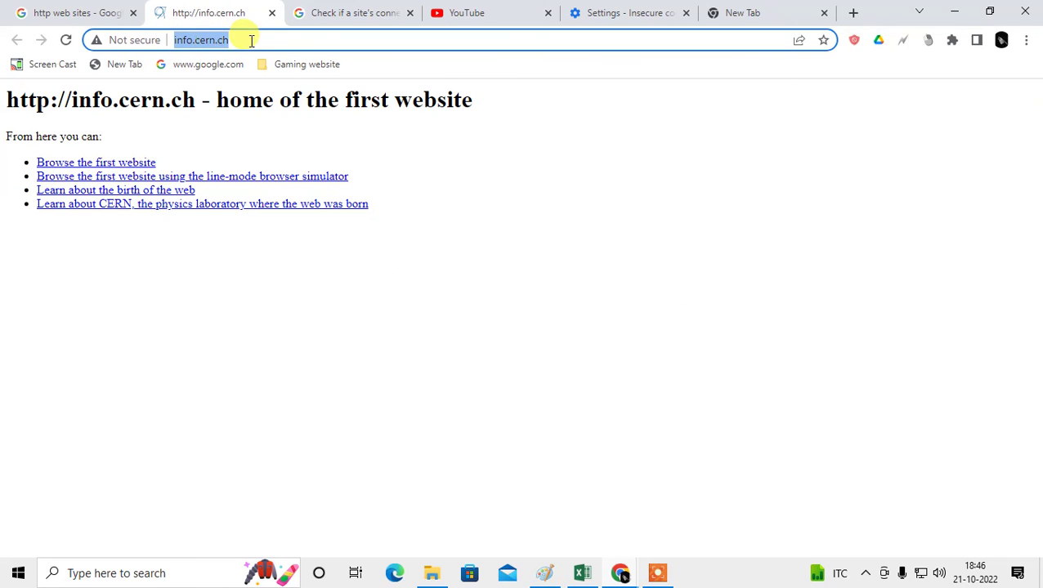
right_click(205, 38)
click(249, 118)
click(719, 10)
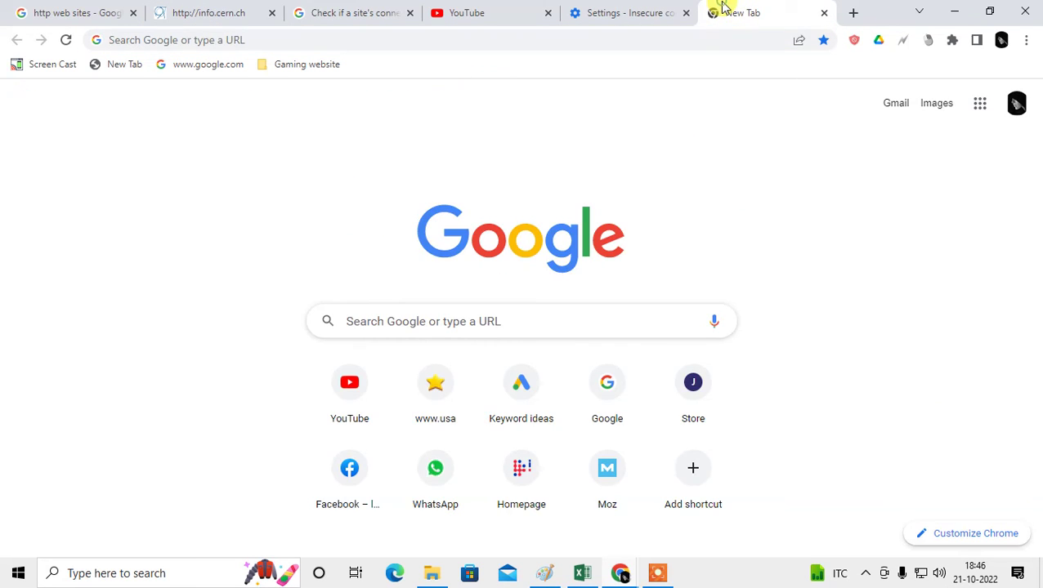
click(623, 10)
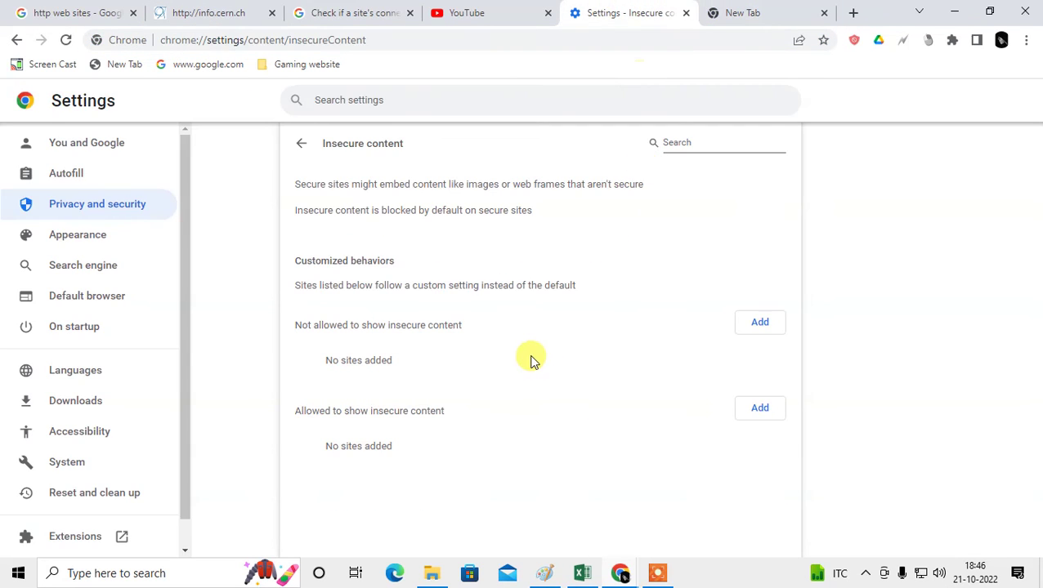
drag(291, 411, 449, 411)
click(760, 409)
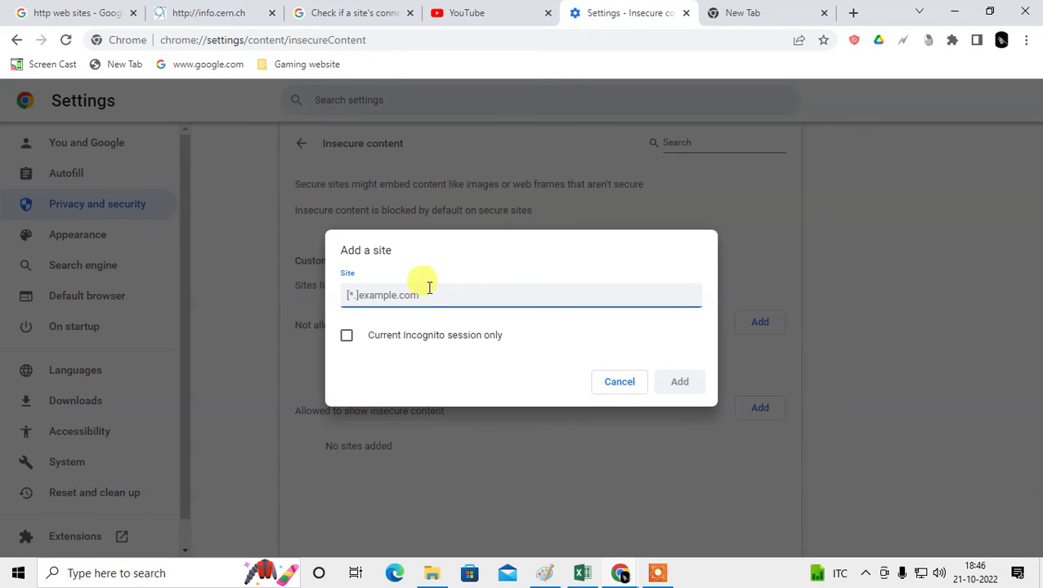
key(ctrl+v)
click(680, 384)
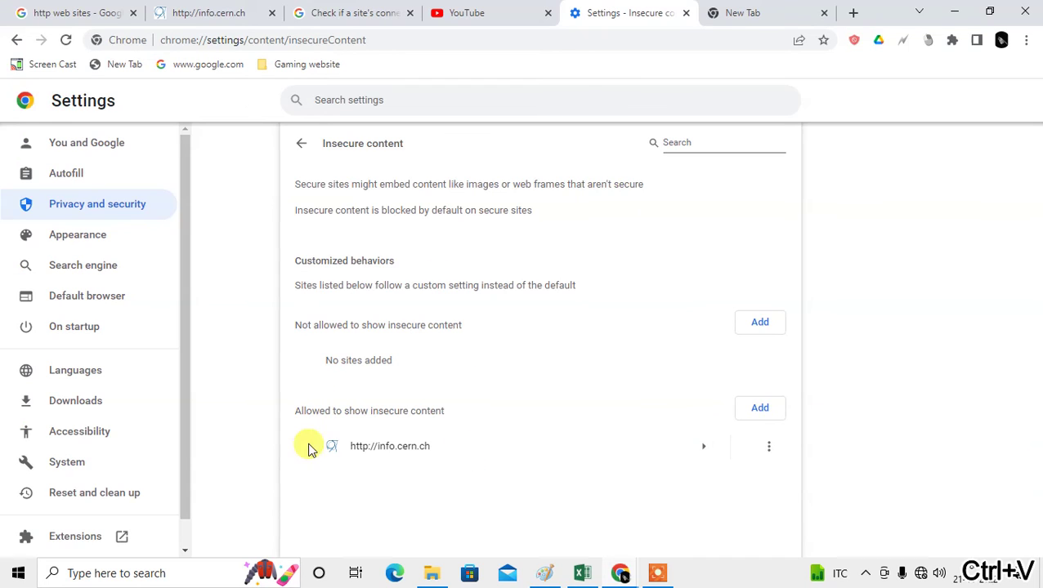
click(223, 13)
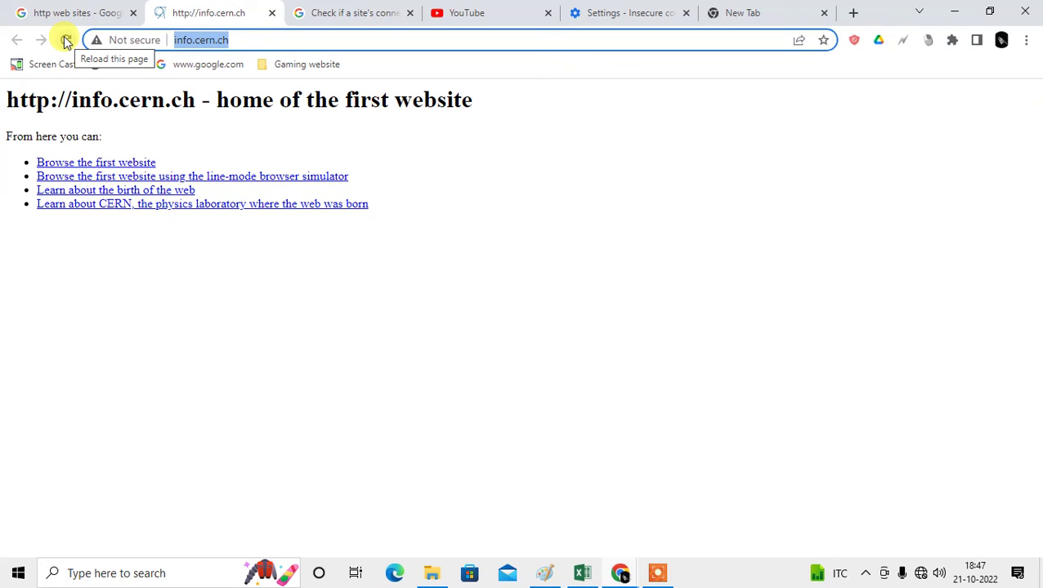
- Close the info.cern.ch tab, then choose Remove from its allowed-list entry's ⋮ menu
click(271, 13)
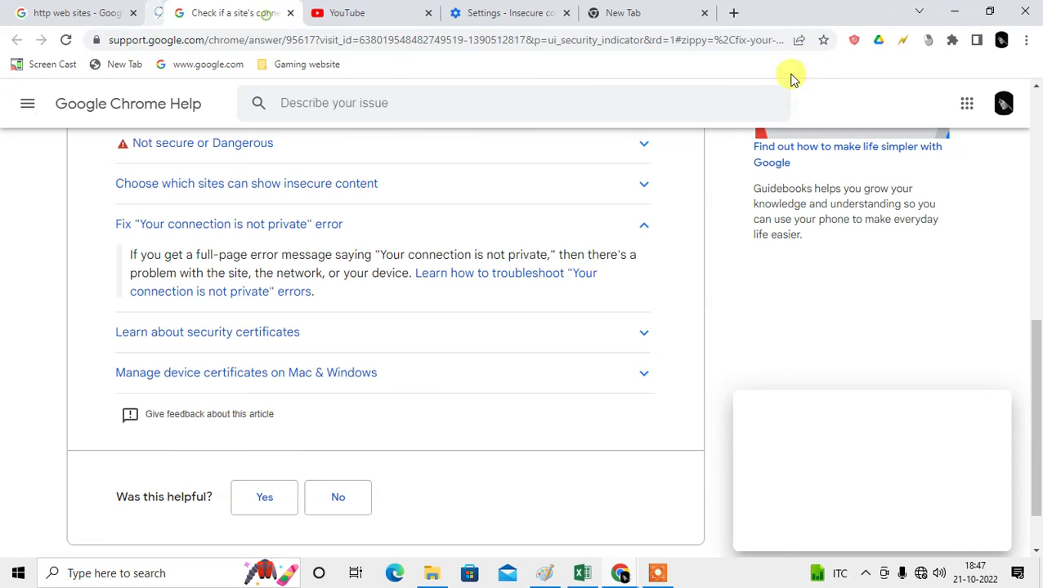
click(484, 10)
click(768, 446)
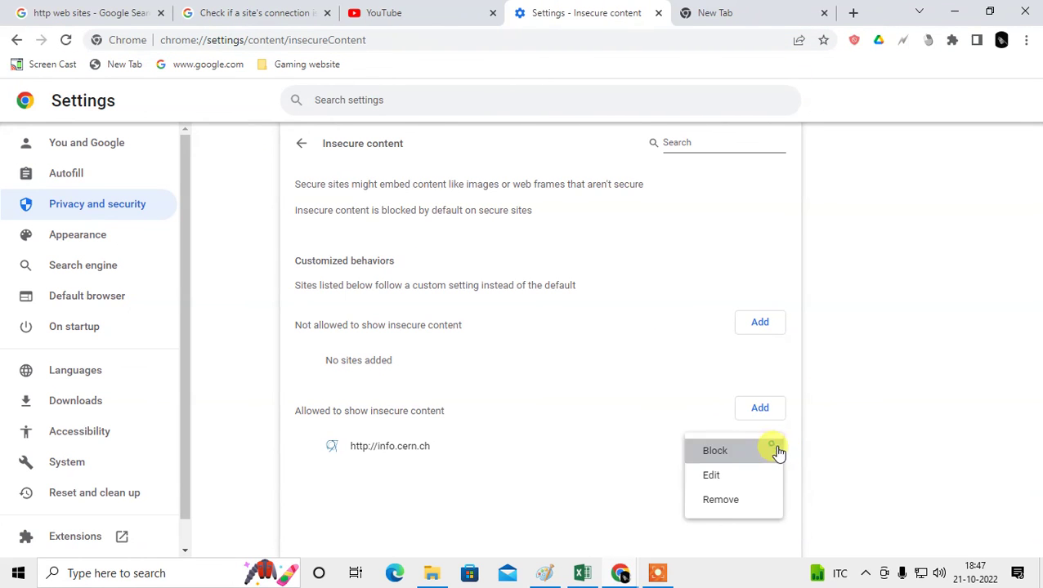
click(724, 501)
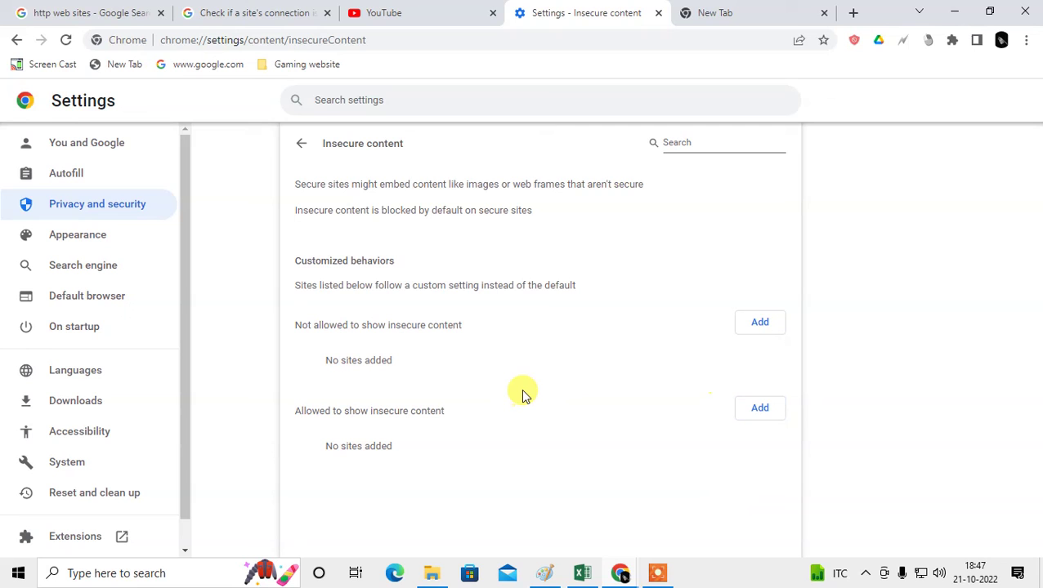